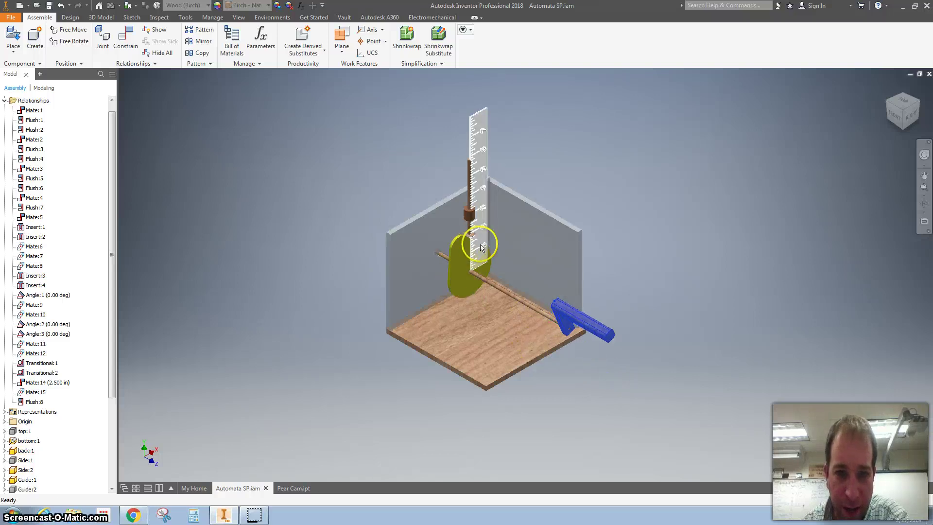
# Delete all decimal values in AC5:AC13, including those beside 0 and 1/8
pyautogui.click(144, 514)
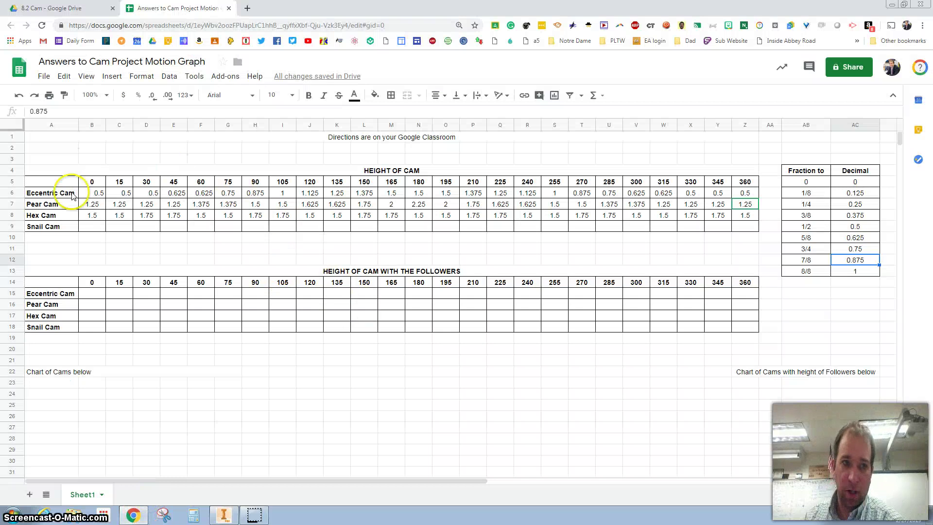
pyautogui.moveTo(855, 204); pyautogui.dragTo(852, 278)
pyautogui.press('Delete')
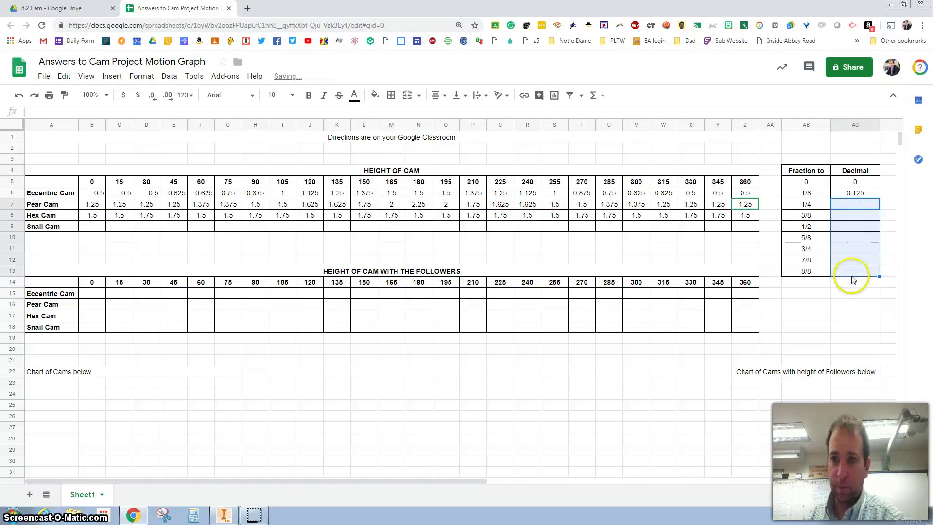
pyautogui.click(846, 190)
pyautogui.press('Delete')
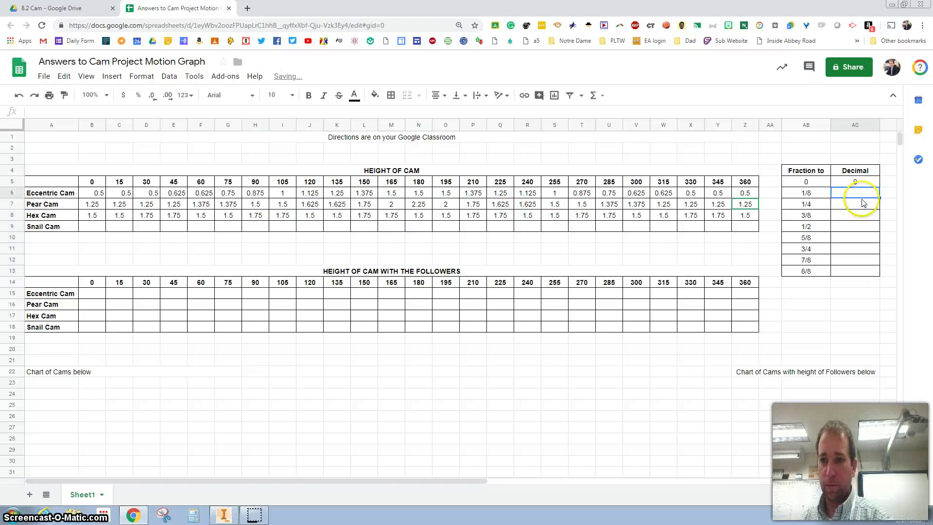
pyautogui.click(859, 183)
pyautogui.press('Delete')
pyautogui.click(825, 317)
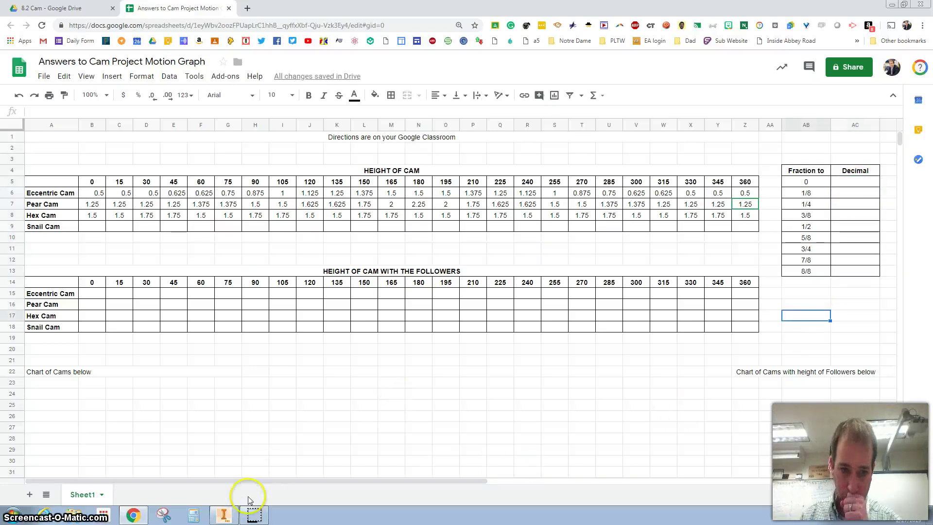
# Turn the crank in the Inventor cam model, then return to the spreadsheet
pyautogui.click(225, 515)
pyautogui.moveTo(631, 325); pyautogui.dragTo(491, 285)
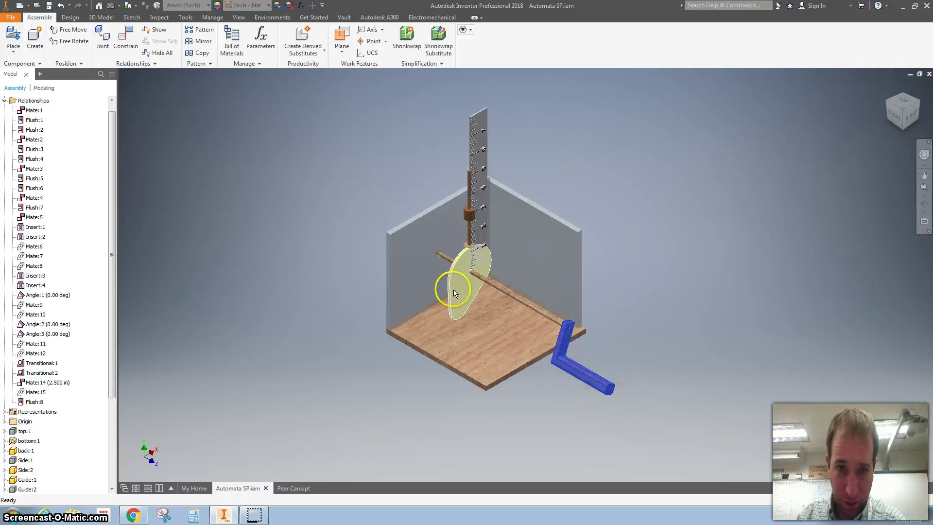
pyautogui.click(133, 515)
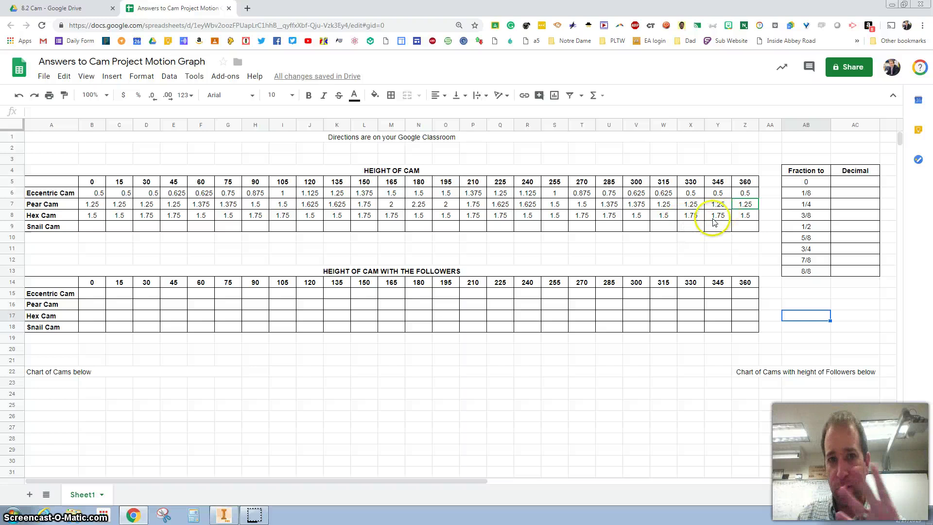
# Enter 0, 0.125 and 0.25 in the first three Decimal cells AC5:AC7
pyautogui.click(834, 180)
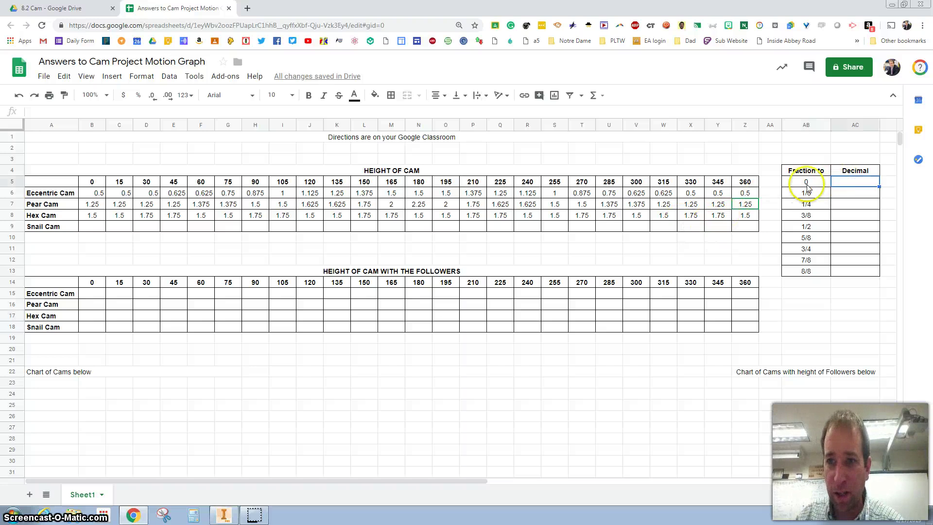
pyautogui.write('0')
pyautogui.press('Return')
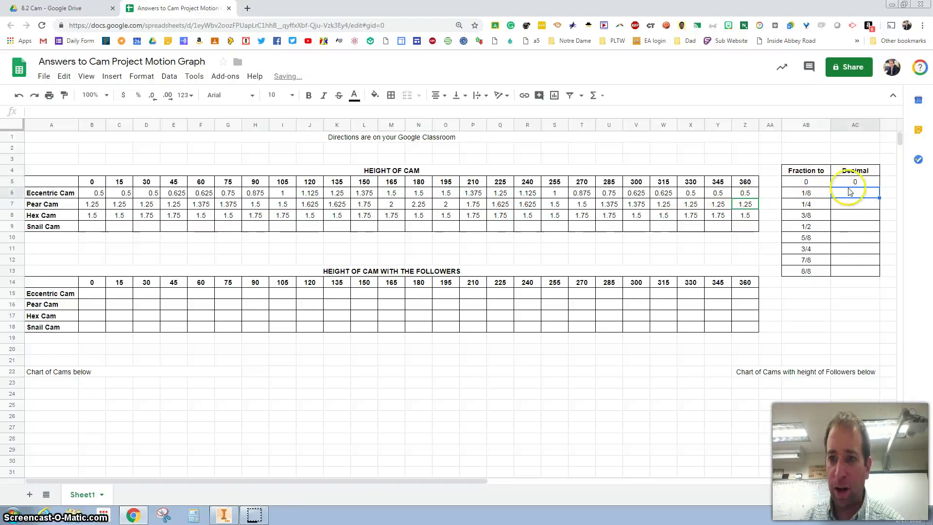
pyautogui.write('.125')
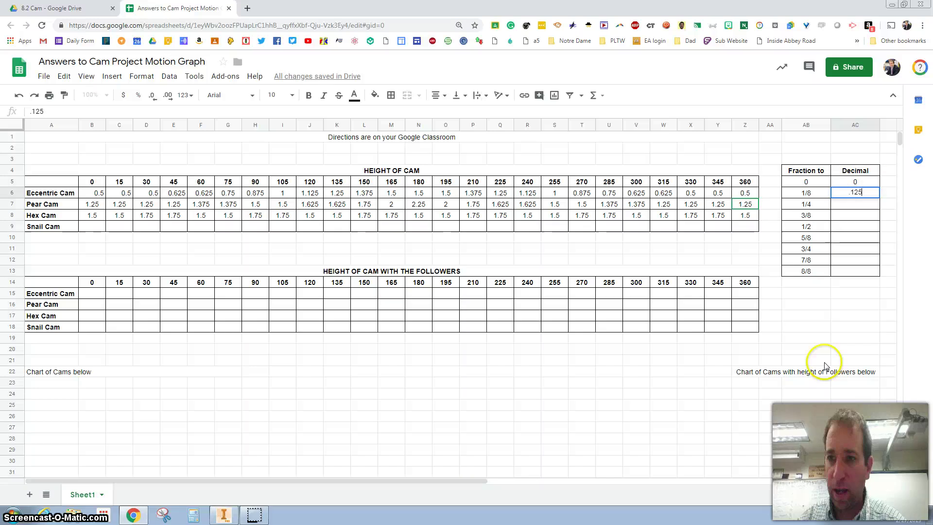
pyautogui.press('Return')
pyautogui.write('.25')
pyautogui.press('Return')
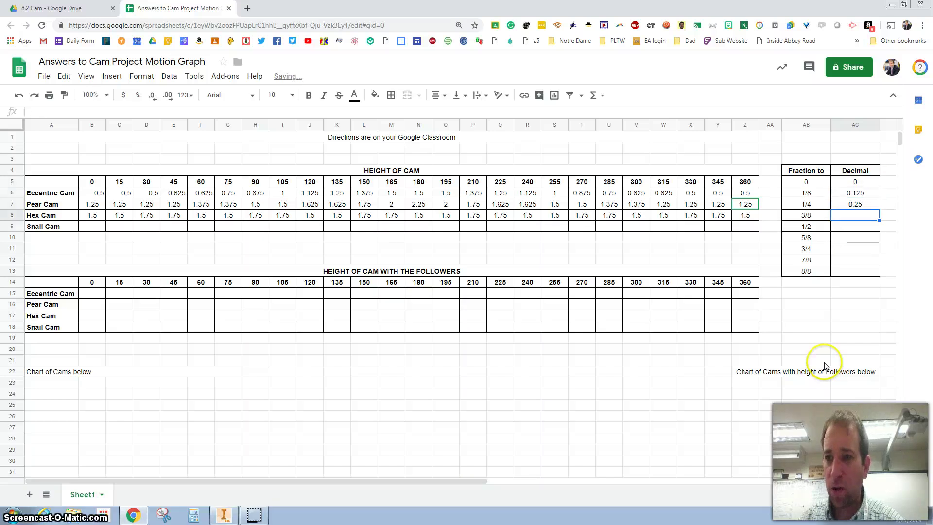
# Extend the 0.125-step series from AC5:AC7 down to AC13 so it reaches 1
pyautogui.click(855, 182)
pyautogui.moveTo(855, 184); pyautogui.dragTo(857, 206)
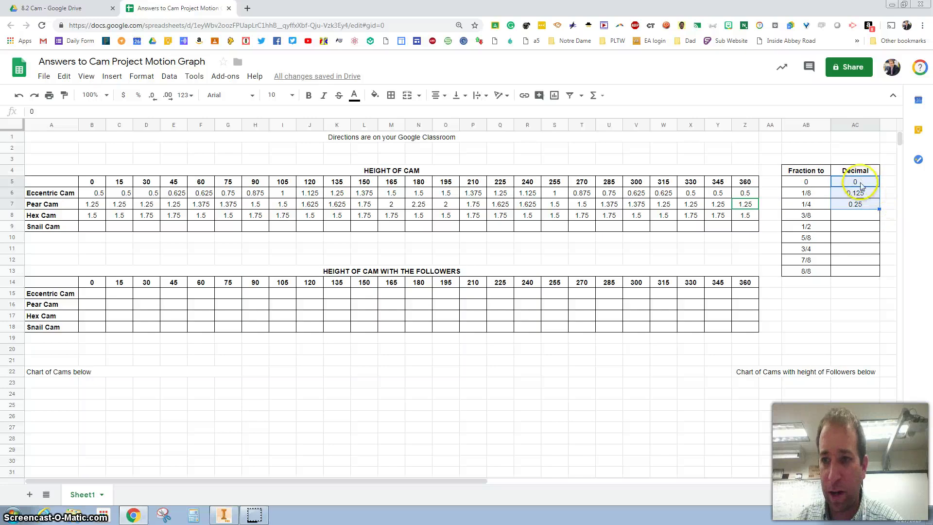
pyautogui.press('Down')
pyautogui.press('Down')
pyautogui.moveTo(855, 182); pyautogui.dragTo(877, 207)
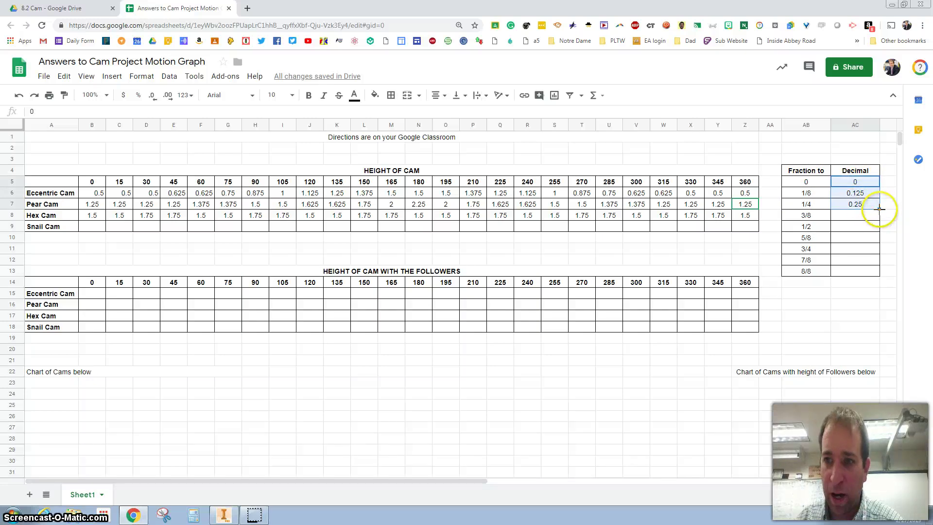
pyautogui.moveTo(878, 208); pyautogui.dragTo(877, 273)
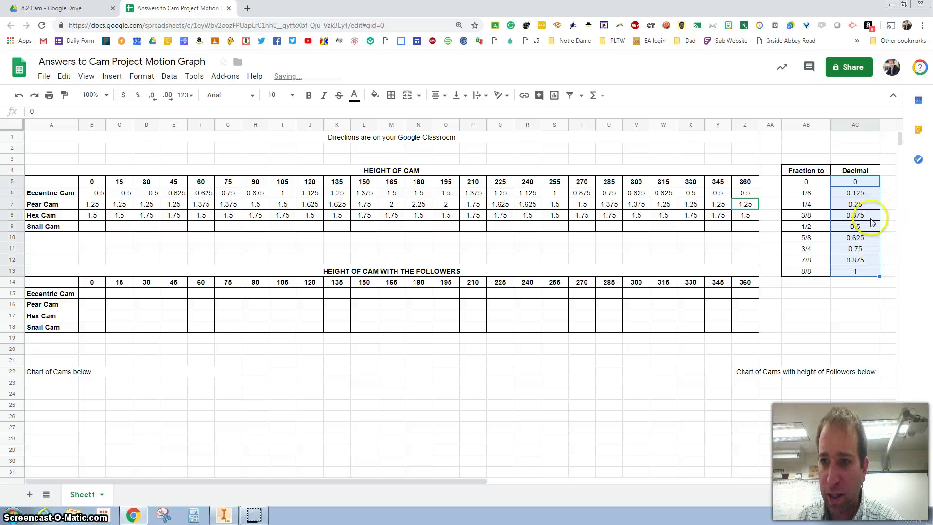
pyautogui.click(847, 281)
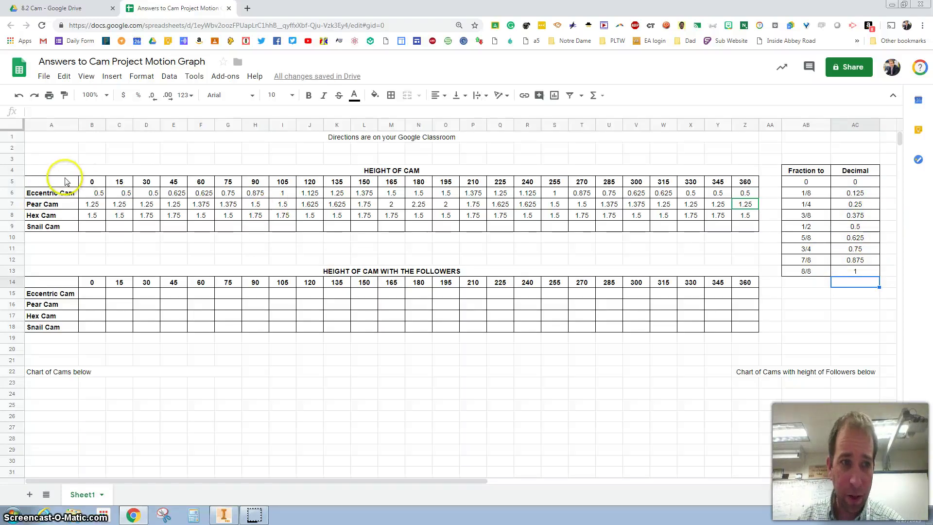
pyautogui.moveTo(53, 183); pyautogui.dragTo(735, 237)
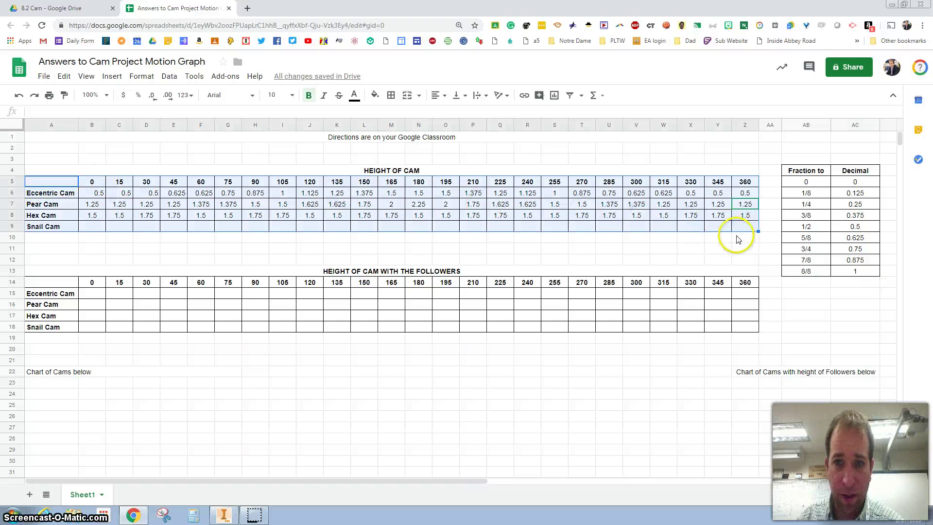
pyautogui.click(735, 238)
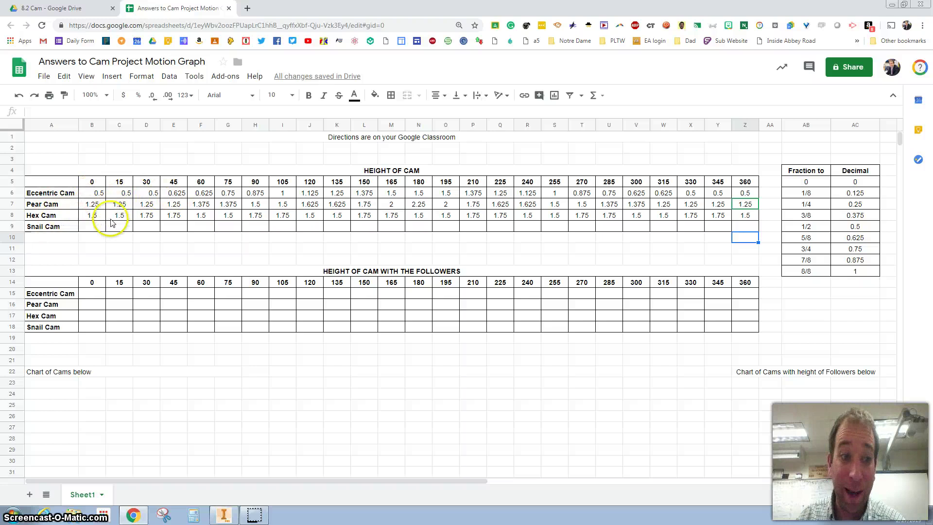
pyautogui.click(92, 204)
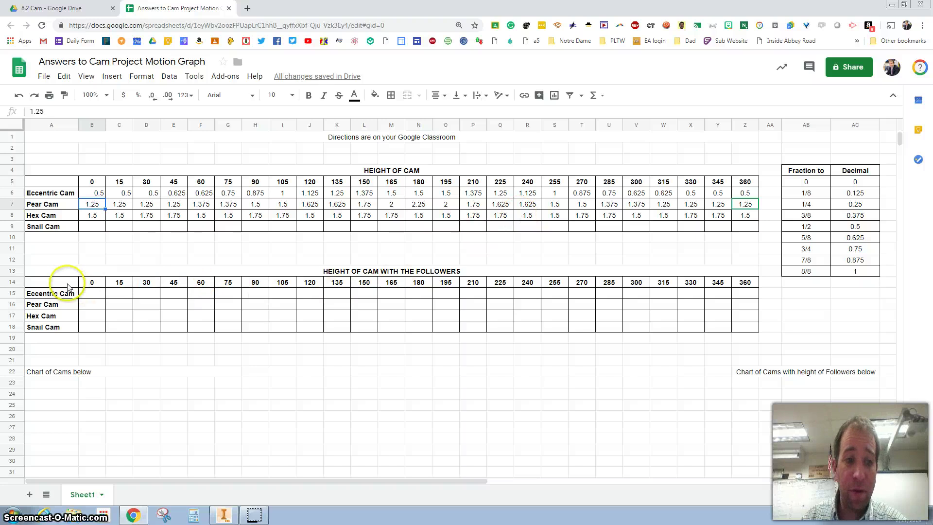
pyautogui.moveTo(68, 287); pyautogui.dragTo(739, 322)
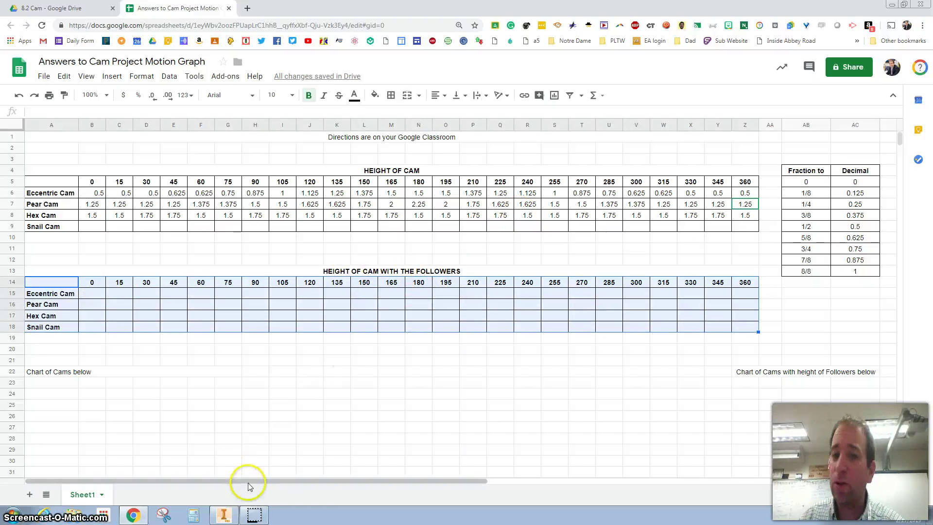
# Turn the blue crank in the Automata SP assembly so the pear cam lifts the follower
pyautogui.click(234, 509)
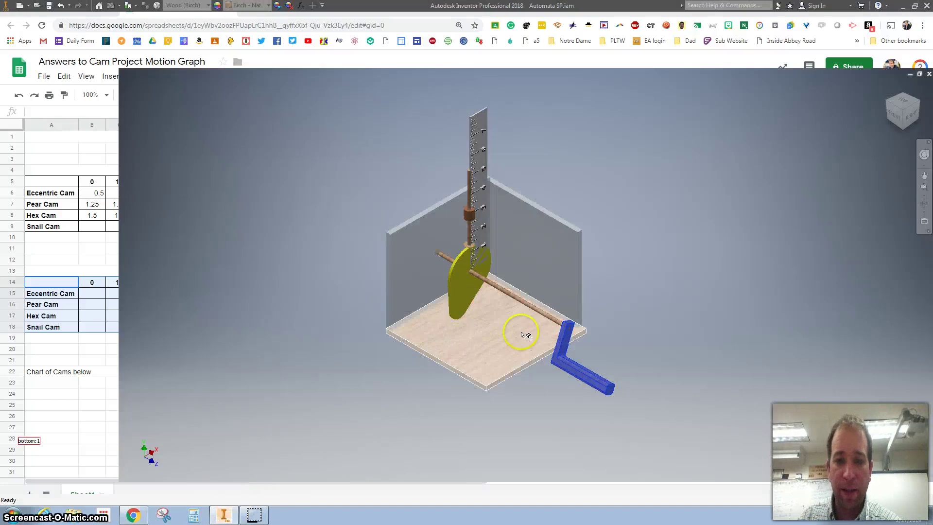
pyautogui.moveTo(521, 333)
pyautogui.mouseDown()
pyautogui.moveTo(594, 379)
pyautogui.moveTo(567, 375)
pyautogui.moveTo(518, 320)
pyautogui.mouseUp()
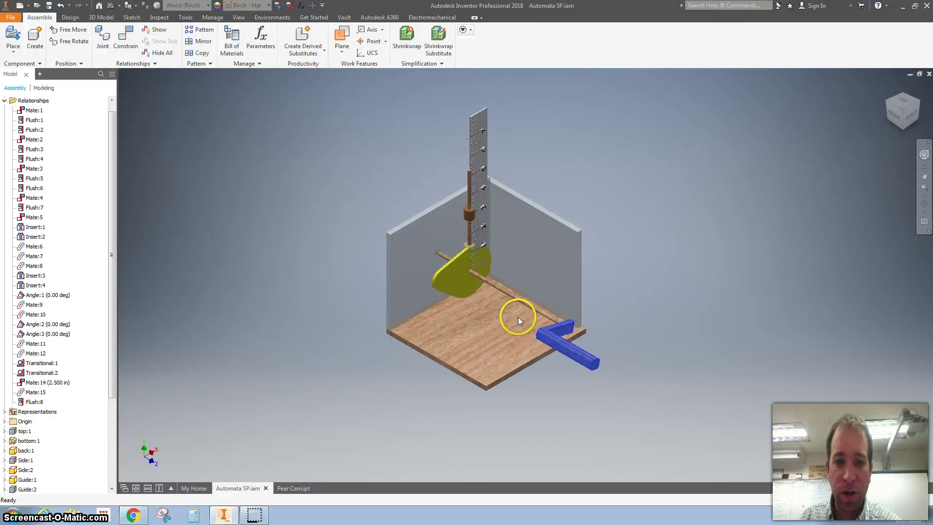
pyautogui.scroll(-2, 473, 247)
pyautogui.scroll(5, 474, 247)
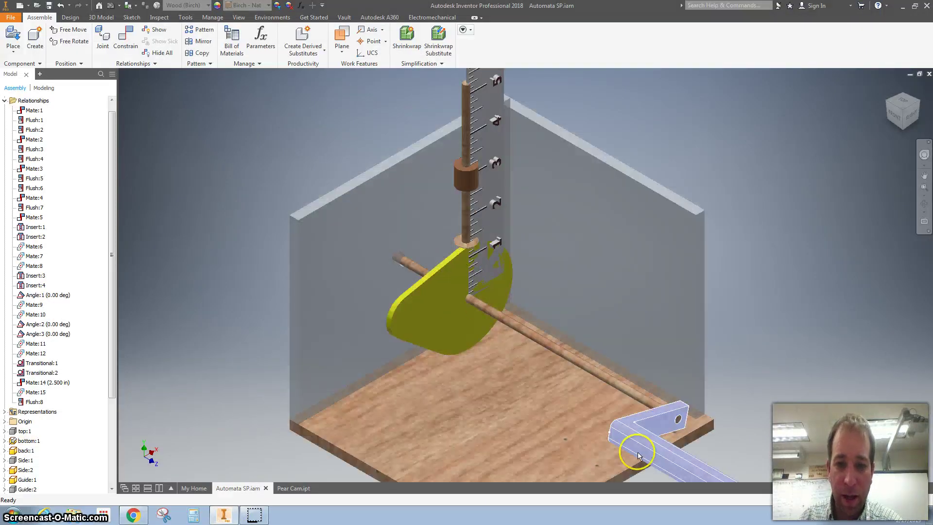
pyautogui.moveTo(637, 455); pyautogui.dragTo(706, 495)
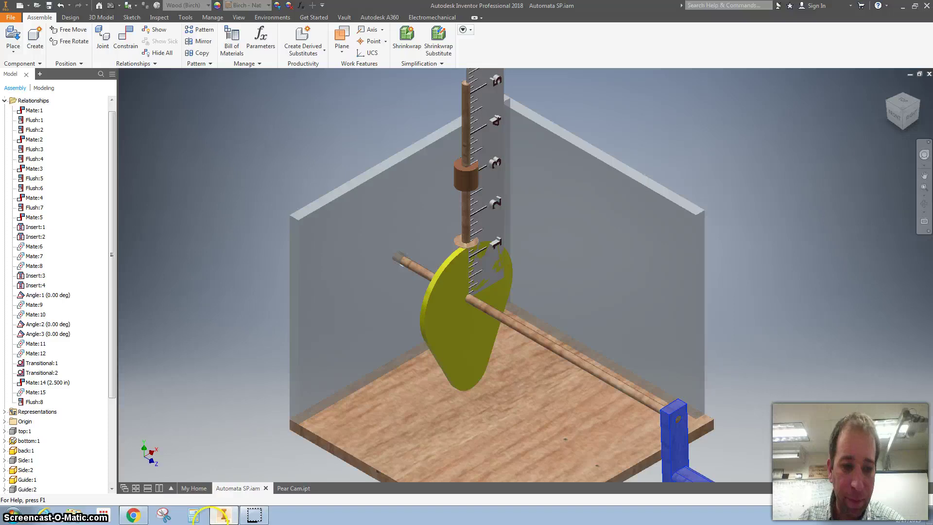
# Enter =B6+4 in B15 and copy it across the Eccentric Cam row to Z15
pyautogui.click(141, 519)
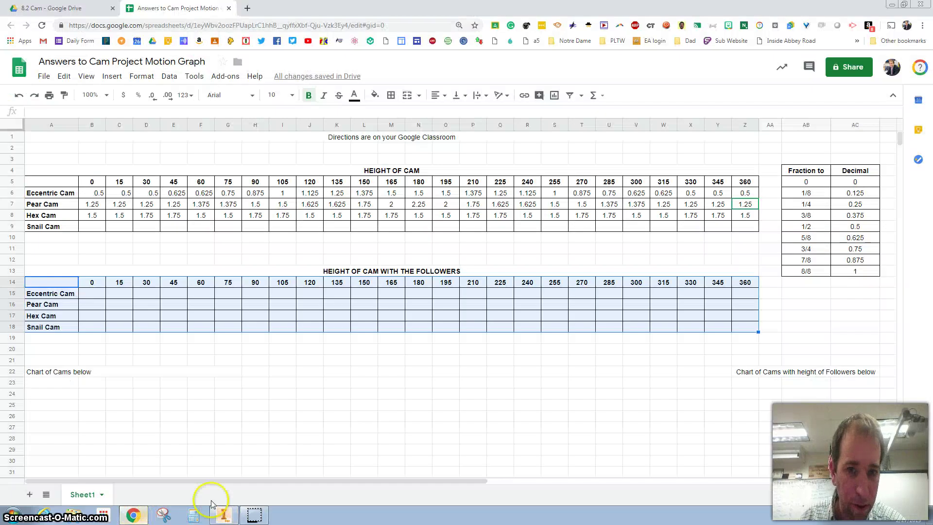
pyautogui.click(96, 294)
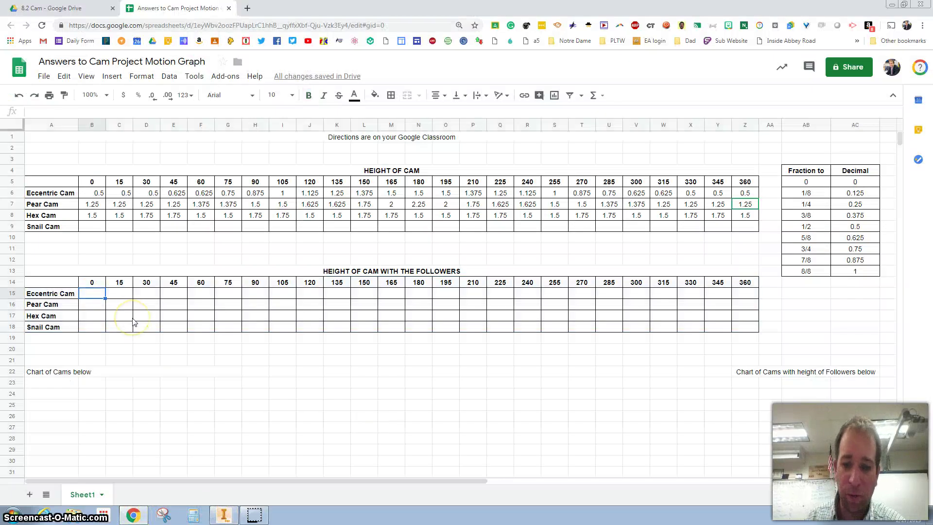
pyautogui.write('=')
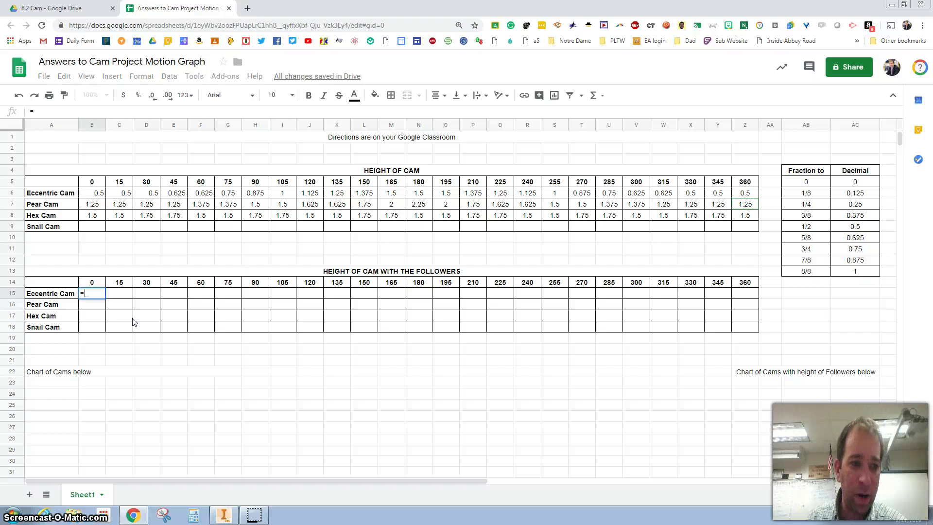
pyautogui.click(94, 195)
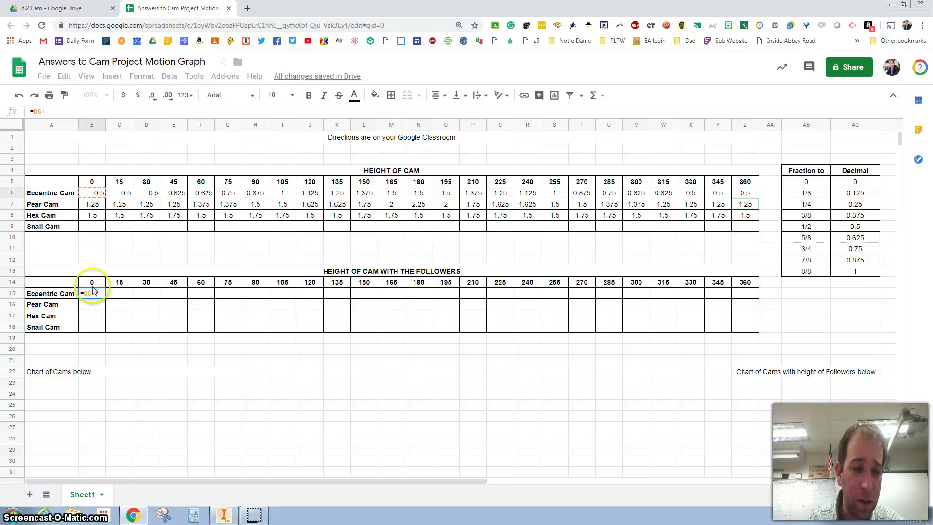
pyautogui.write('4')
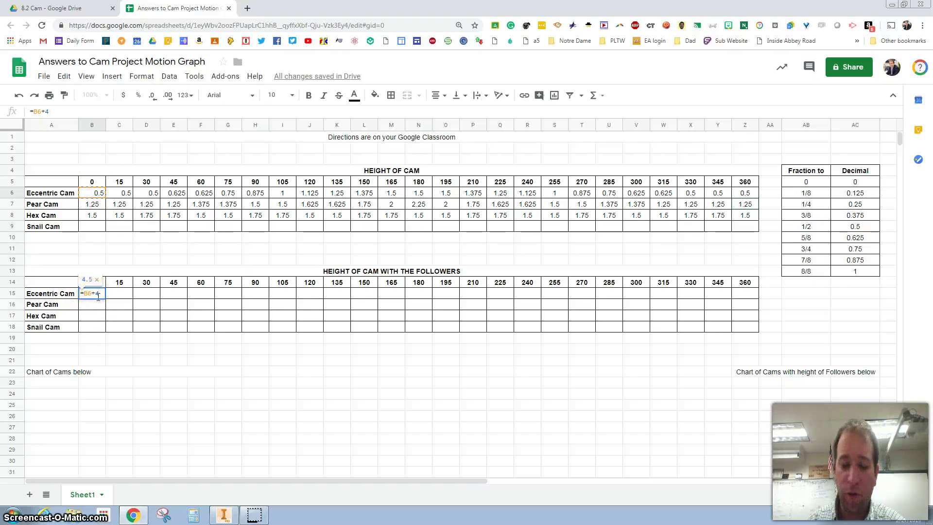
pyautogui.press('Return')
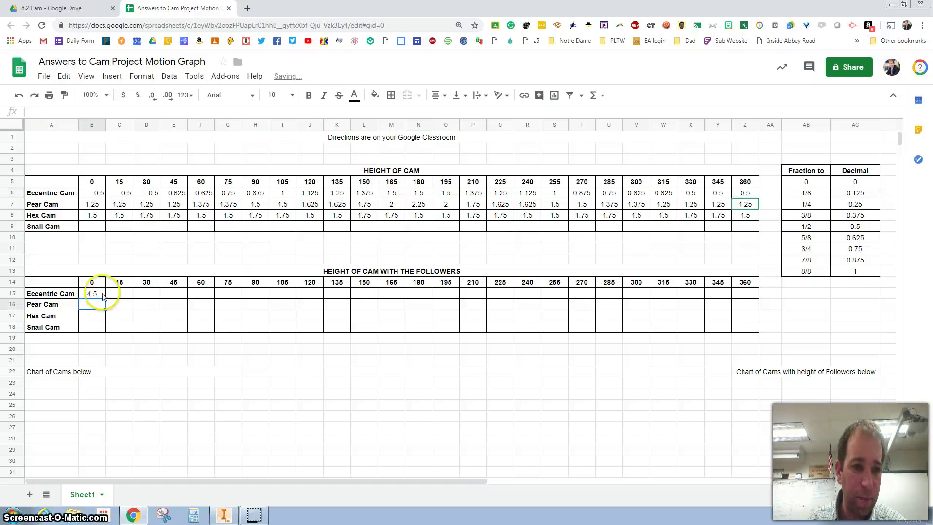
pyautogui.moveTo(104, 298); pyautogui.dragTo(726, 316)
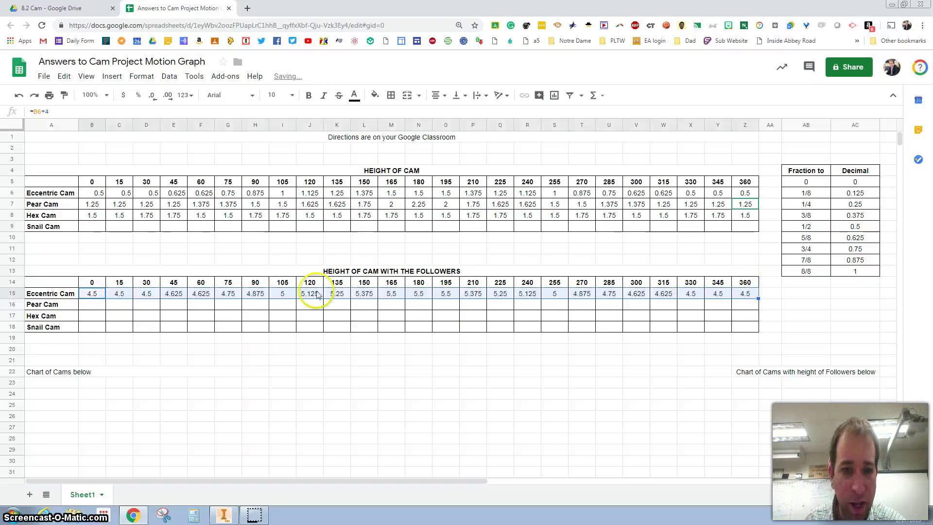
pyautogui.click(117, 295)
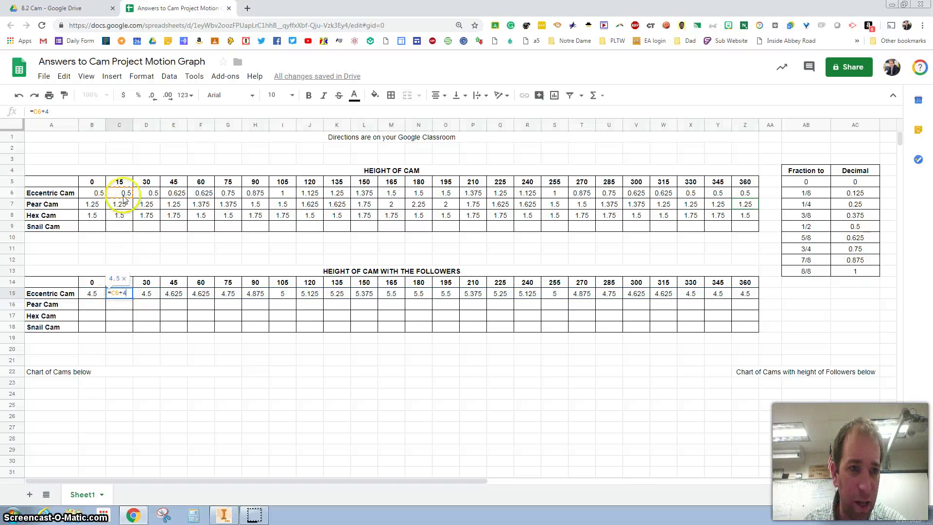
pyautogui.press('Return')
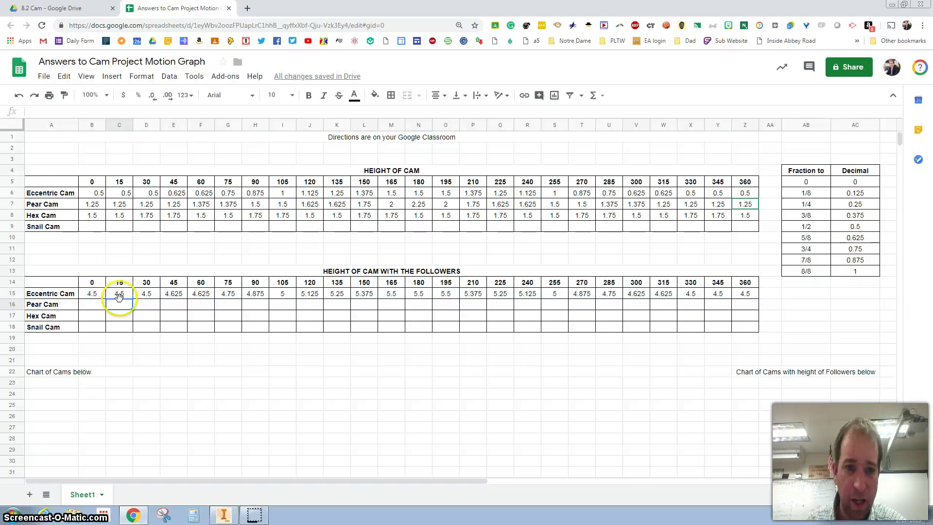
# Enter =B7+4 in B16 and copy it across the Pear Cam row to Z16
pyautogui.click(88, 307)
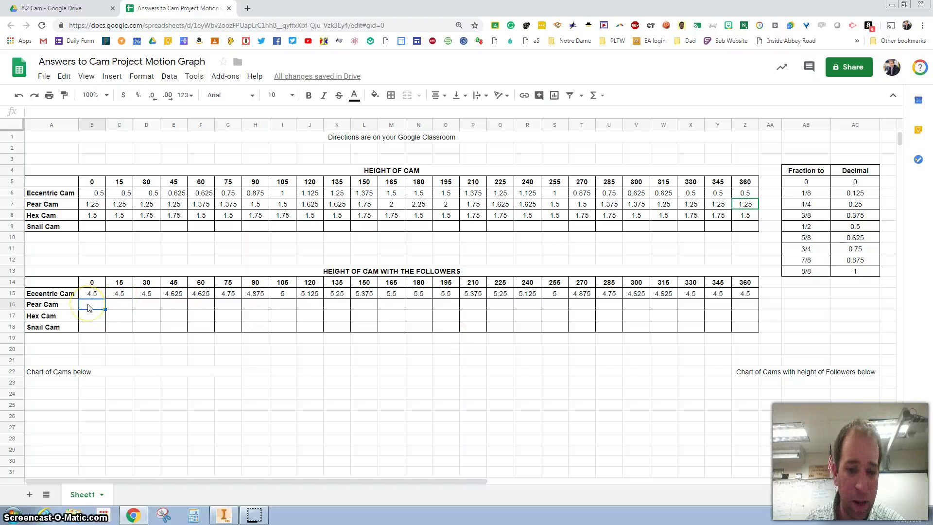
pyautogui.write('=')
pyautogui.click(92, 204)
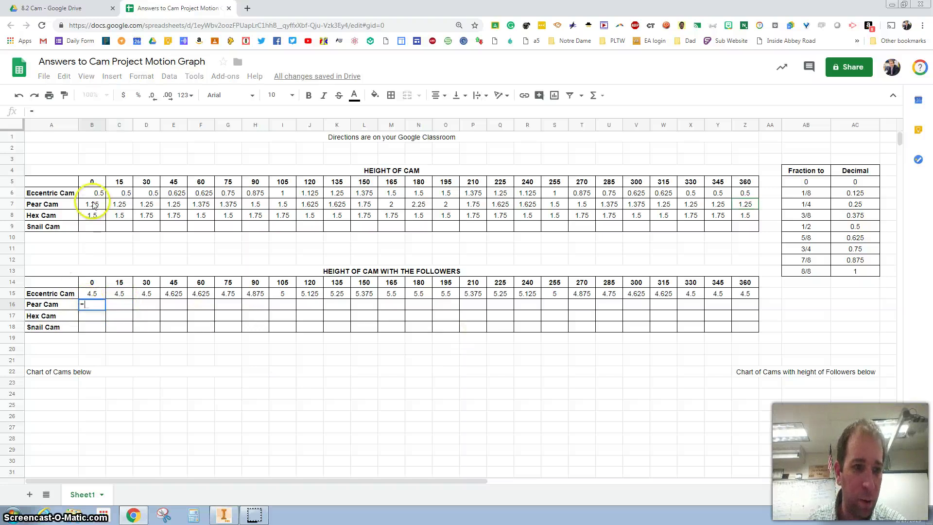
pyautogui.write('+')
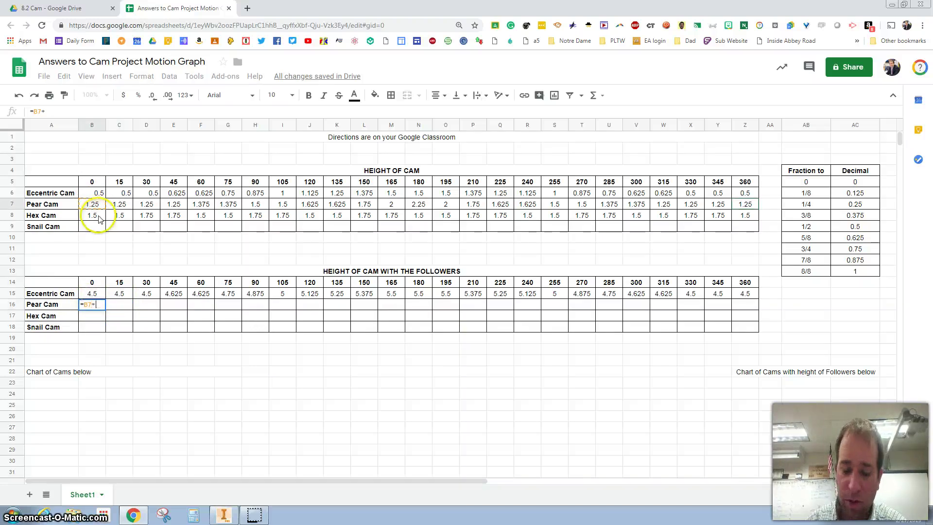
pyautogui.write('4')
pyautogui.press('Return')
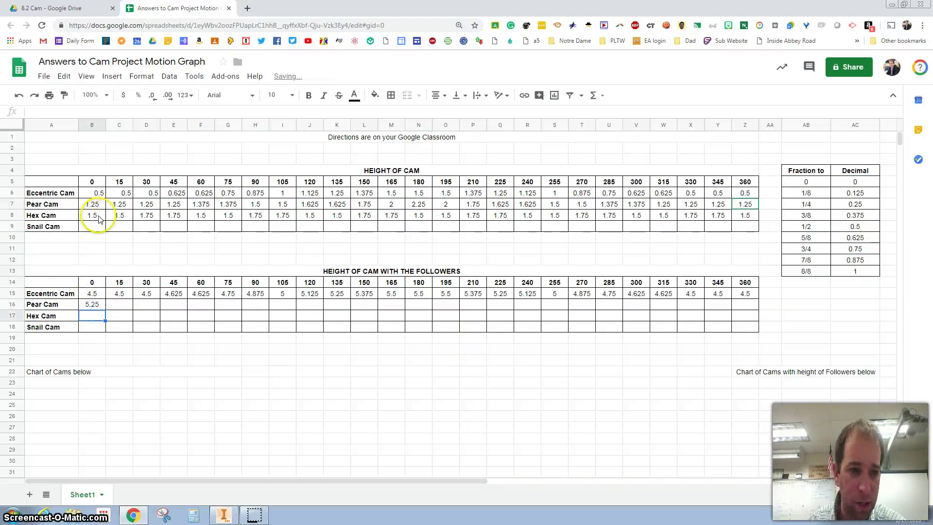
pyautogui.click(91, 303)
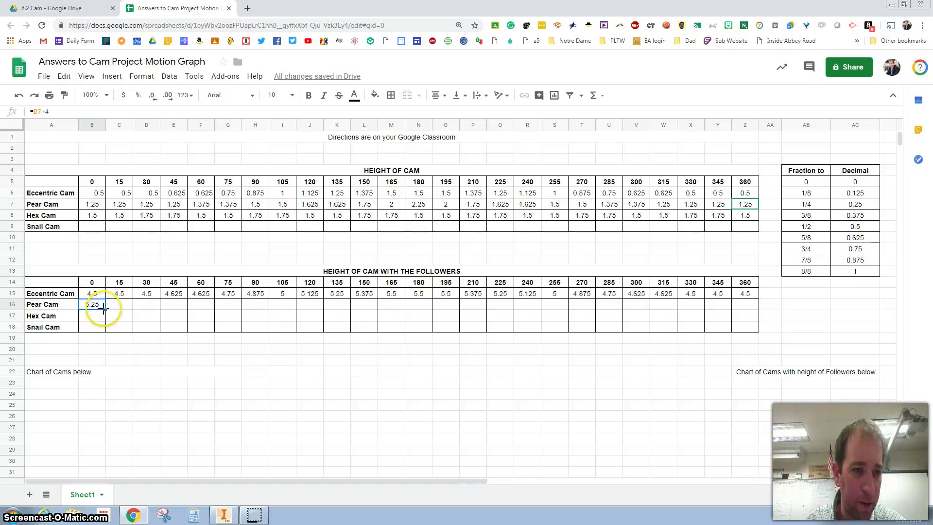
pyautogui.moveTo(105, 311); pyautogui.dragTo(749, 312)
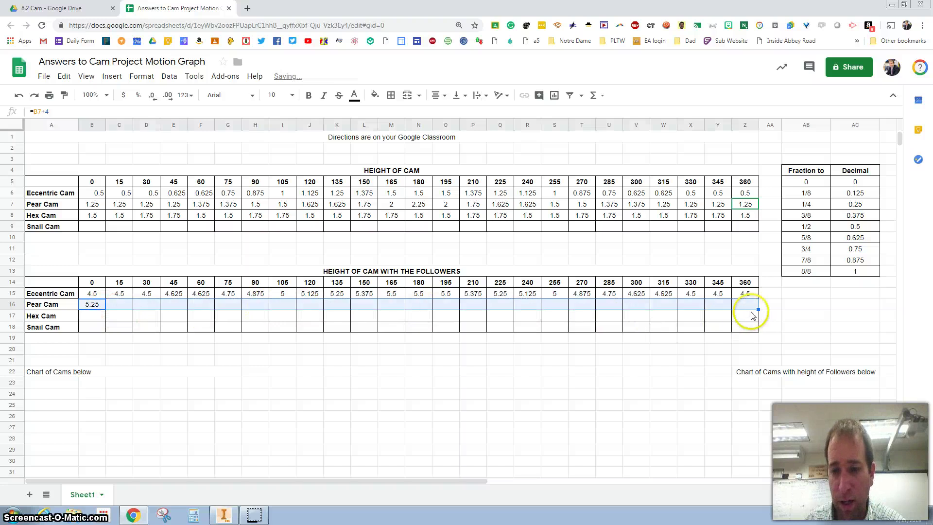
pyautogui.click(97, 321)
# Enter =B8+4 in B17 and copy it across to Z17, giving values alternating 5.5 and 5.75
pyautogui.write('=')
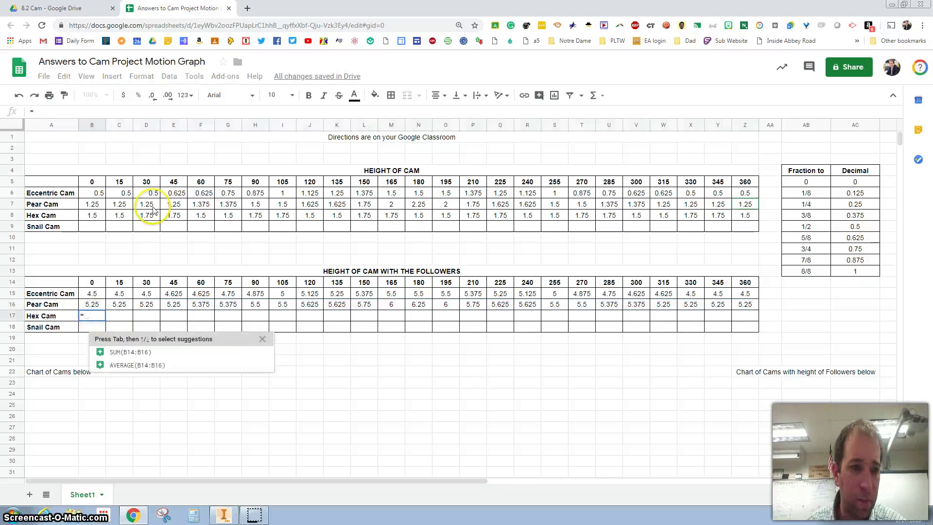
pyautogui.click(88, 217)
pyautogui.write('+')
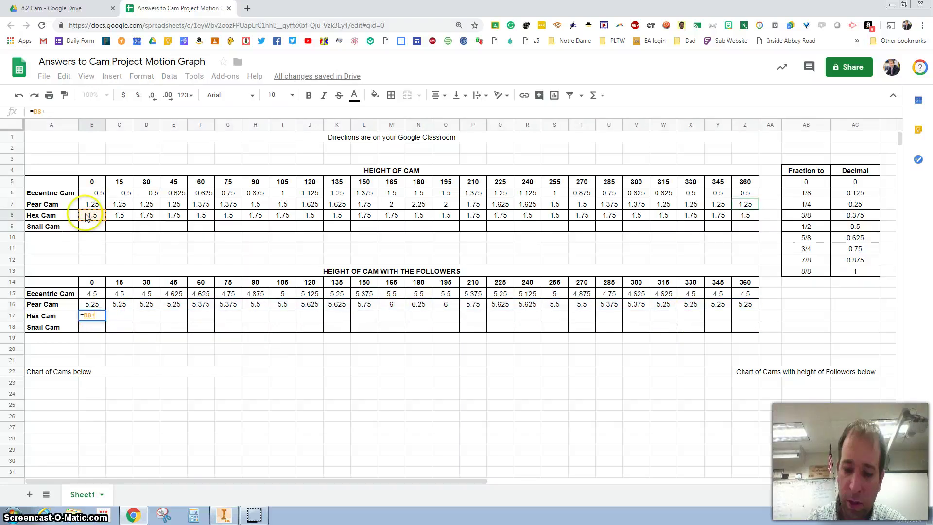
pyautogui.write('4')
pyautogui.press('Return')
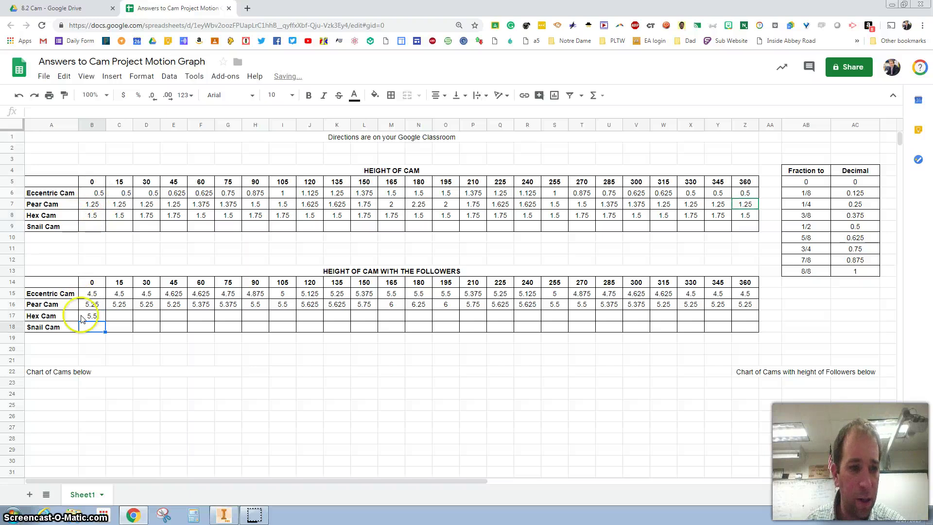
pyautogui.click(100, 319)
pyautogui.moveTo(104, 319); pyautogui.dragTo(743, 320)
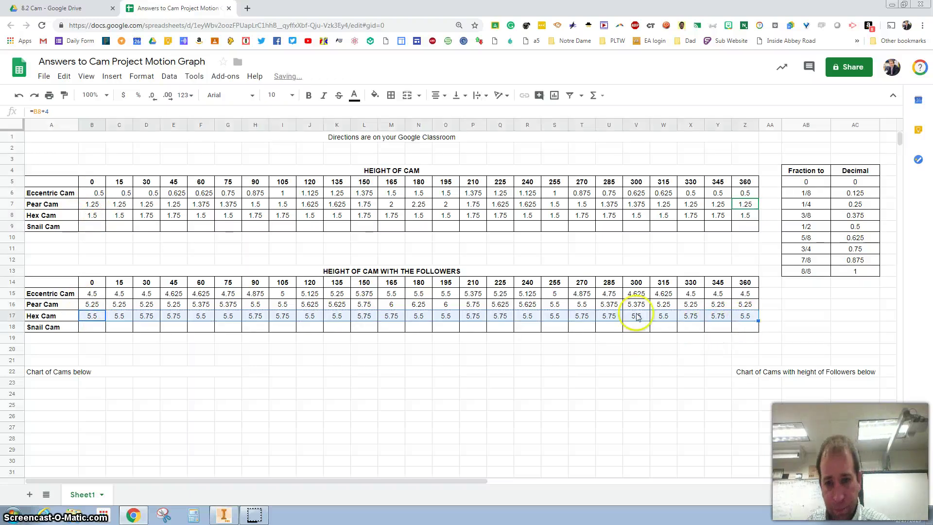
pyautogui.click(96, 206)
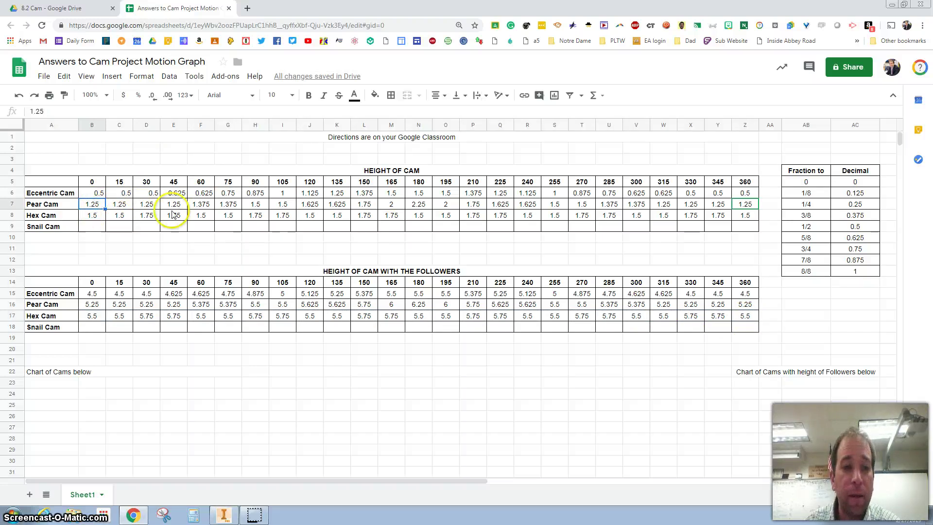
pyautogui.click(157, 228)
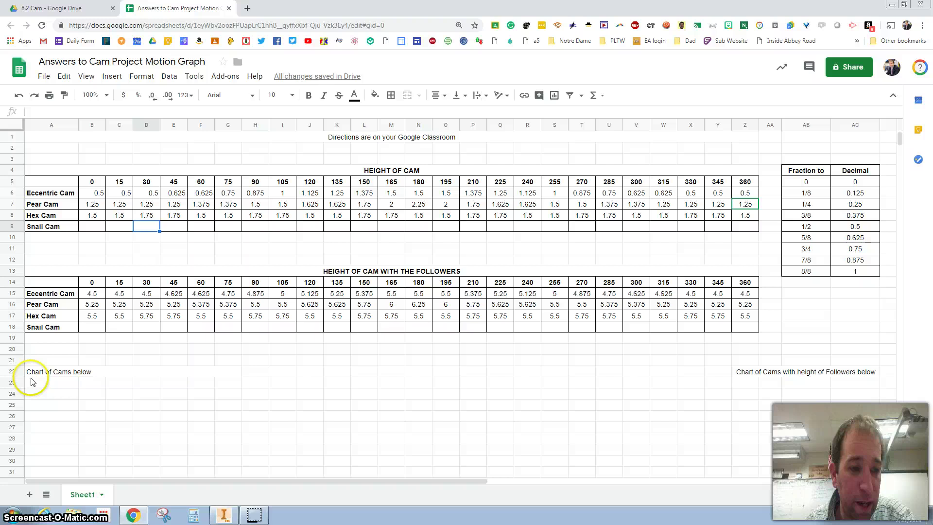
# Insert a chart from the Eccentric, Pear and Hex Cam heights in B6:Z8
pyautogui.click(56, 373)
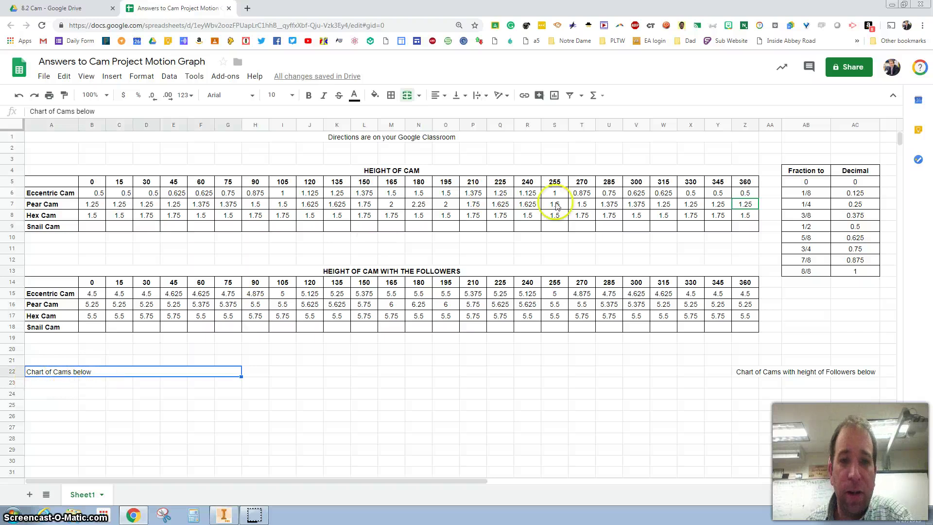
pyautogui.click(748, 216)
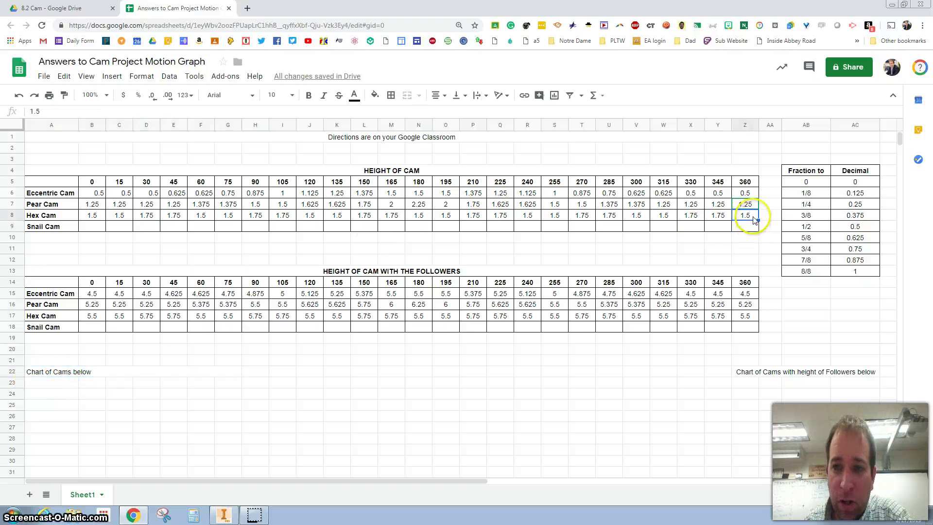
pyautogui.moveTo(737, 220); pyautogui.dragTo(114, 200)
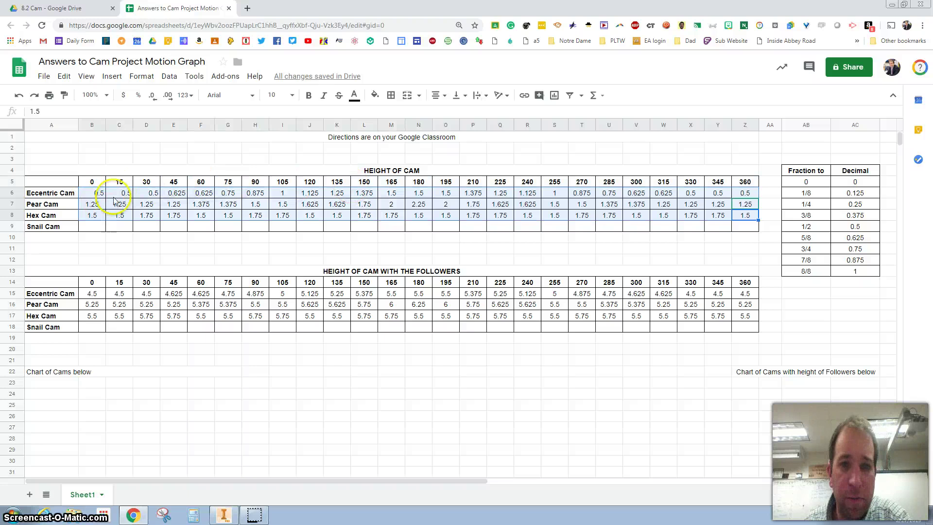
pyautogui.click(553, 96)
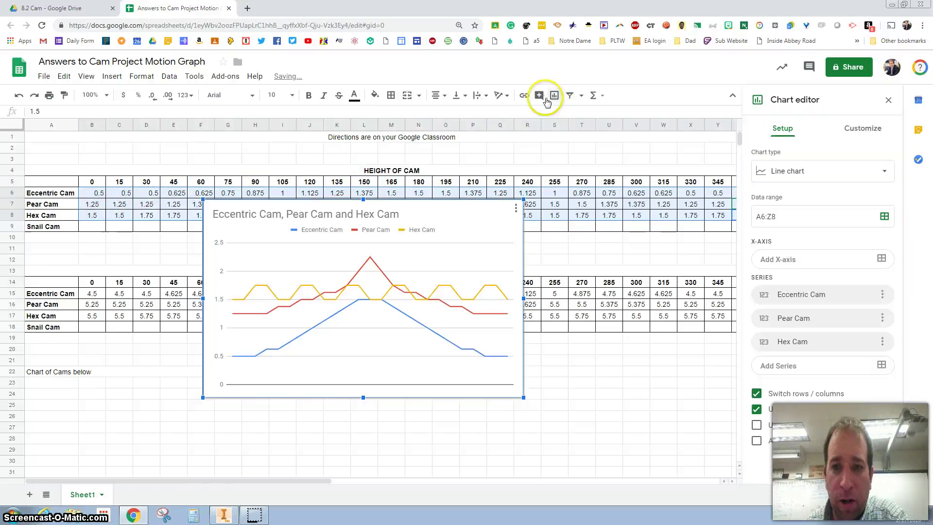
# Keep Line chart as the type and place the chart under the Chart of Cams below label
pyautogui.click(885, 177)
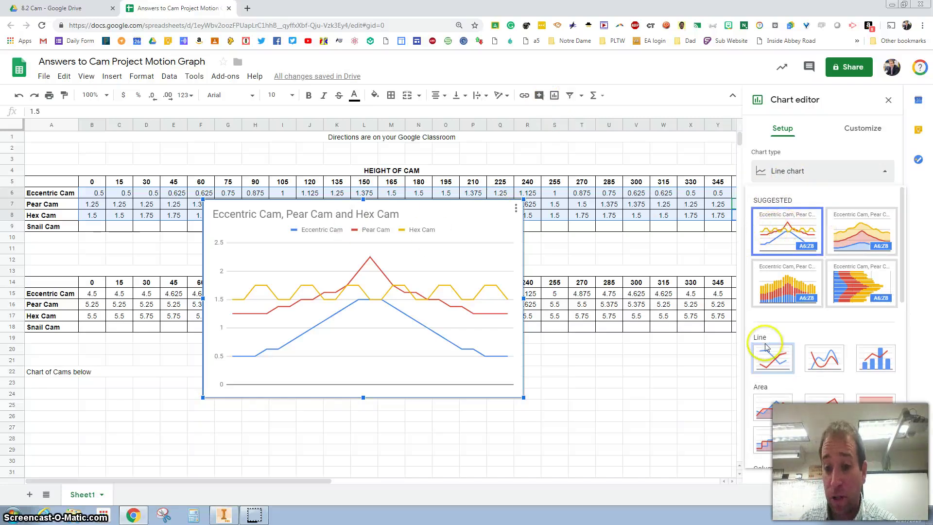
pyautogui.click(772, 358)
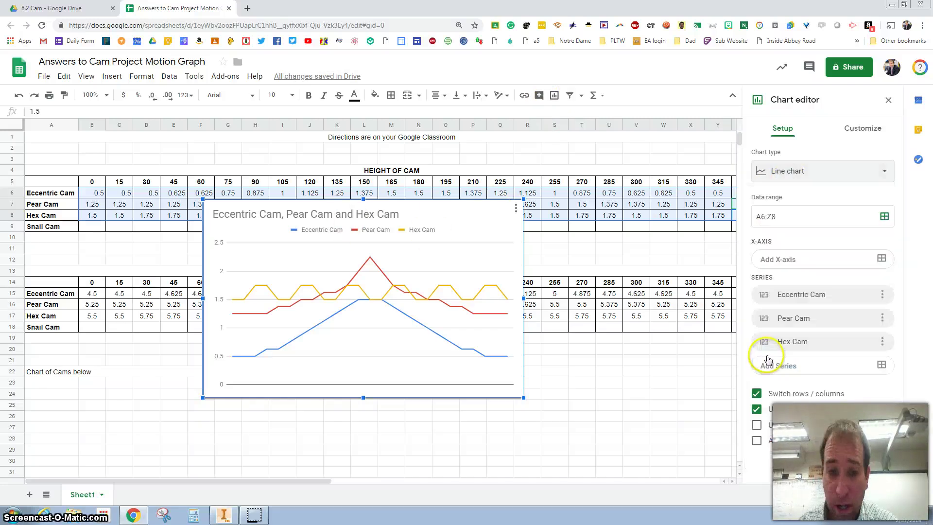
pyautogui.click(870, 167)
pyautogui.click(792, 228)
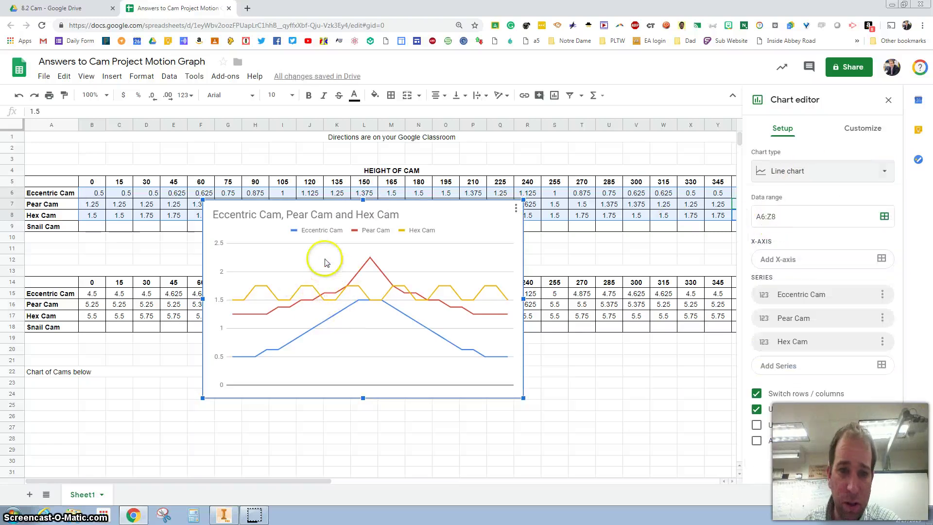
pyautogui.moveTo(271, 221); pyautogui.dragTo(113, 372)
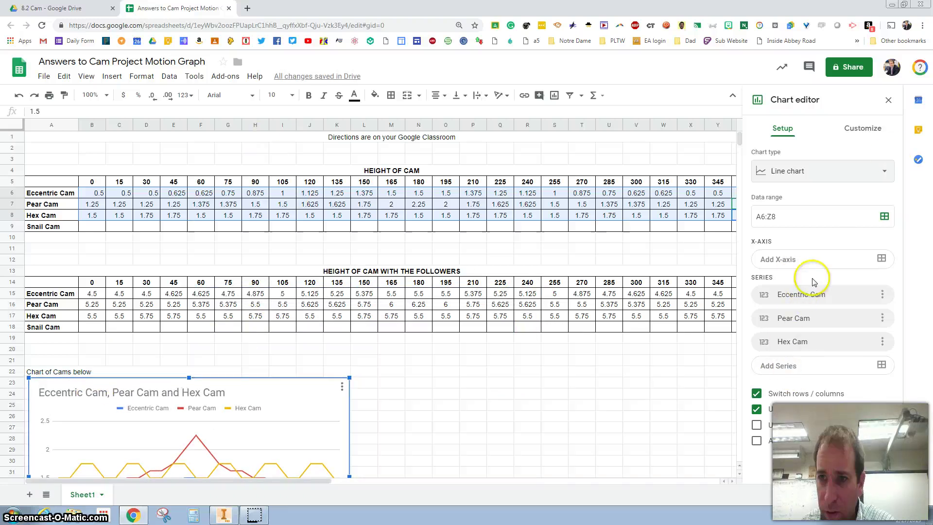
# Glance over the chart's Customize and Setup options, then close the chart editor
pyautogui.click(860, 131)
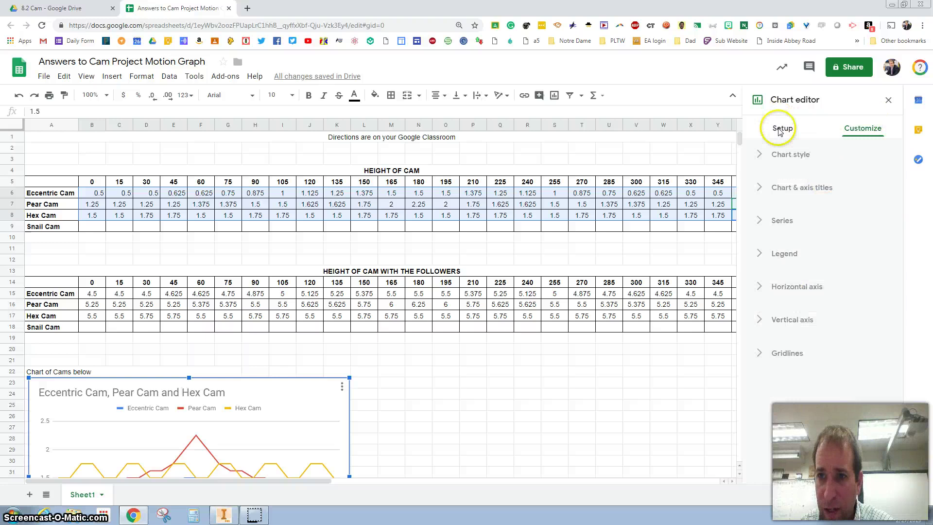
pyautogui.click(783, 129)
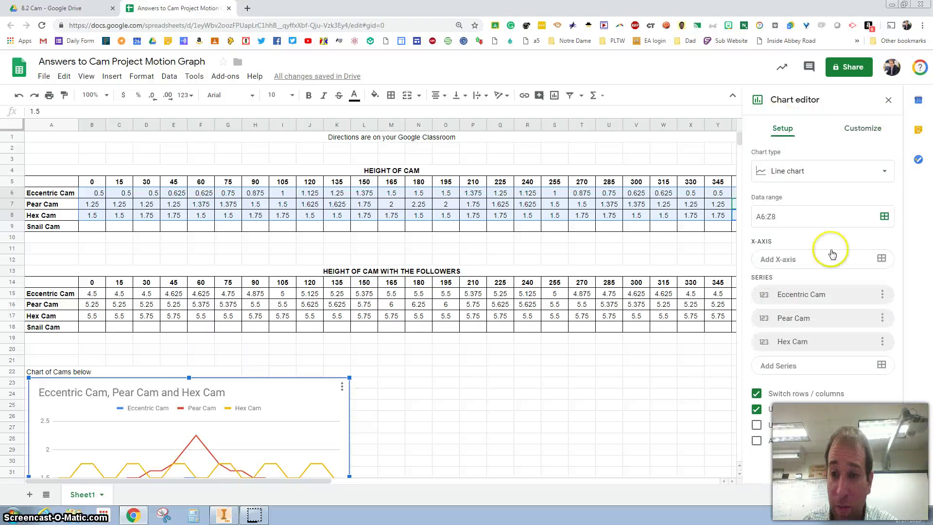
pyautogui.click(888, 100)
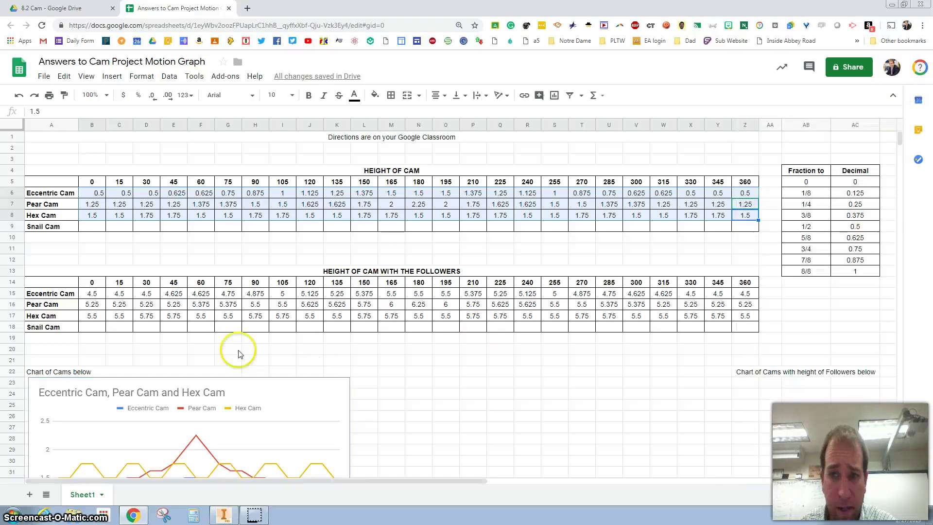
# Zoom in and scroll to inspect the chart: Eccentric Cam 0.5–1.5, Pear Cam peaking at 2.25
pyautogui.scroll(-5, 104, 354)
pyautogui.scroll(2, 110, 350)
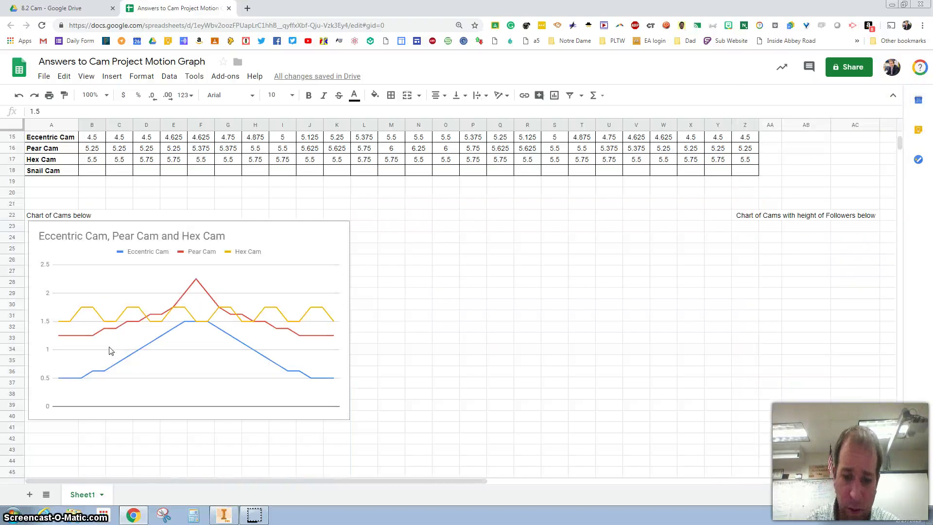
pyautogui.hotkey('ctrl', '+')
pyautogui.hotkey('ctrl', '+')
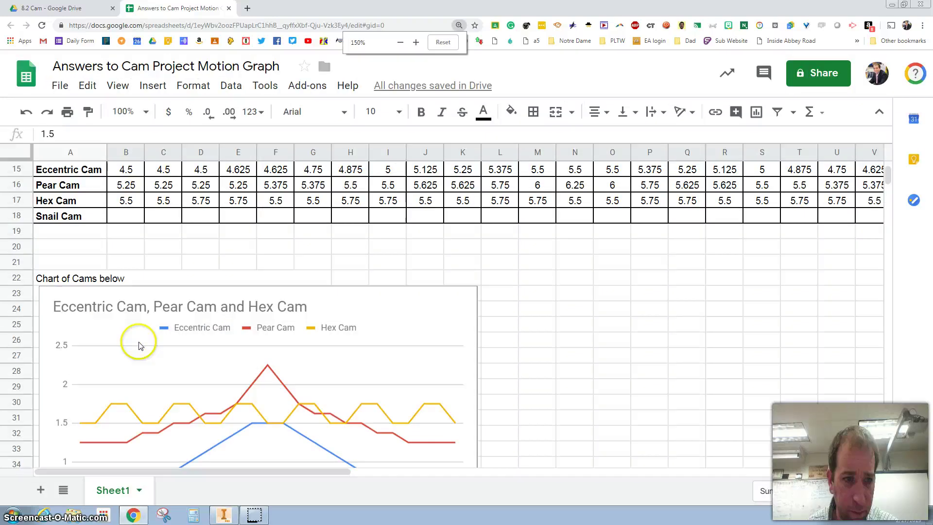
pyautogui.scroll(-5, 138, 340)
pyautogui.scroll(2, 189, 255)
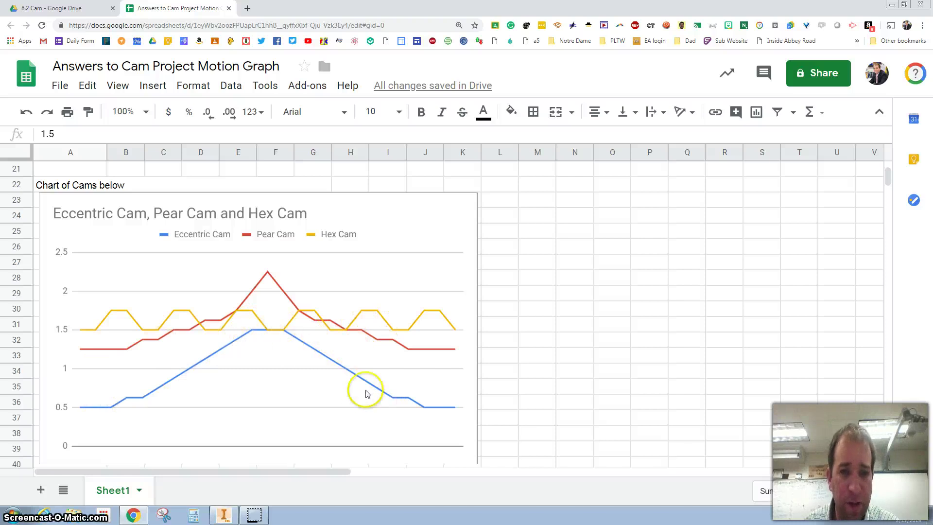
pyautogui.scroll(4, 350, 292)
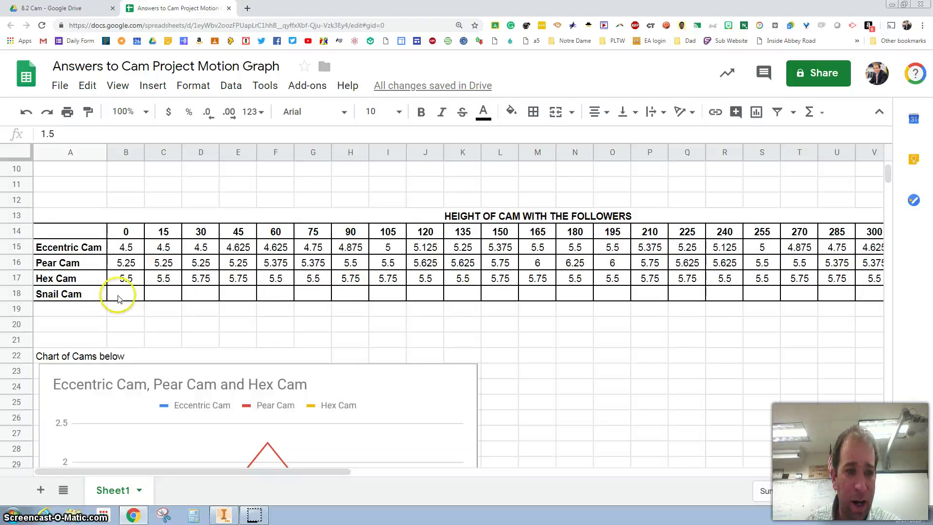
pyautogui.click(127, 297)
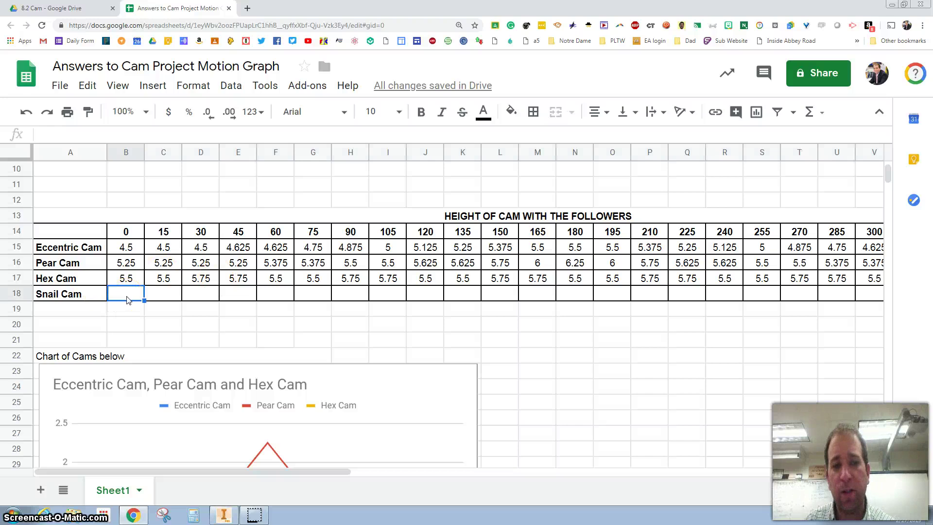
pyautogui.scroll(-4, 138, 298)
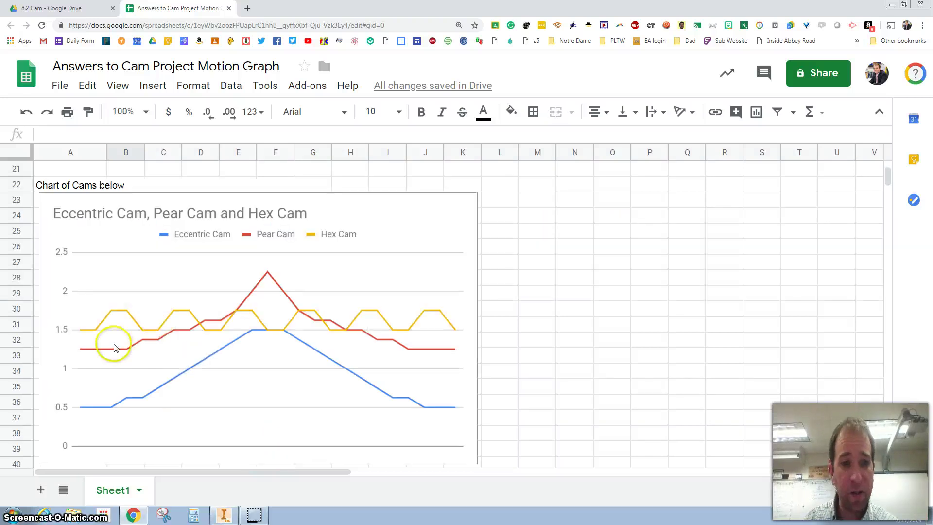
pyautogui.scroll(4, 500, 320)
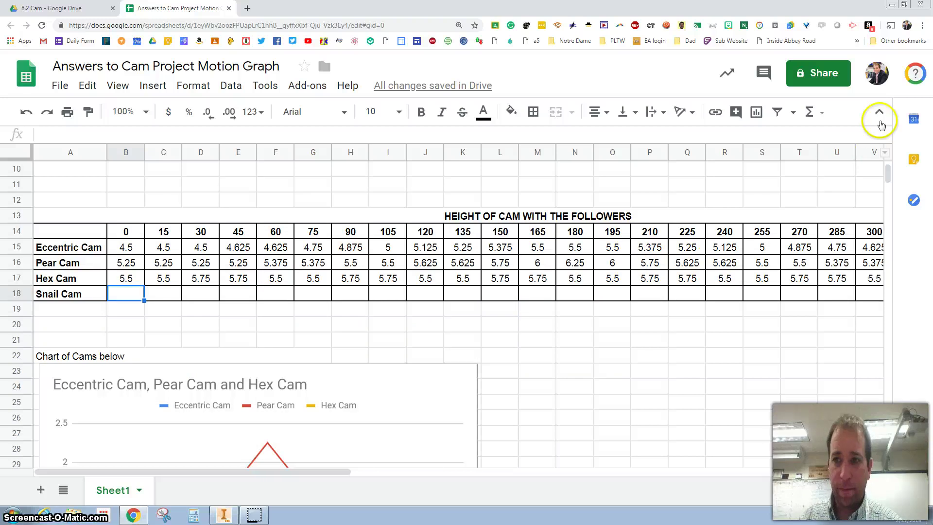
pyautogui.hotkey('ctrl', '-')
pyautogui.hotkey('ctrl', '-')
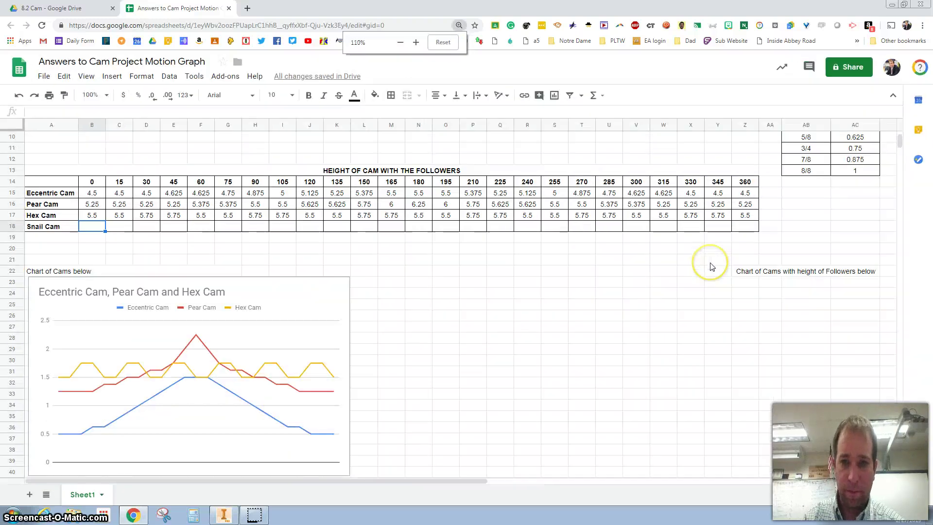
pyautogui.click(663, 303)
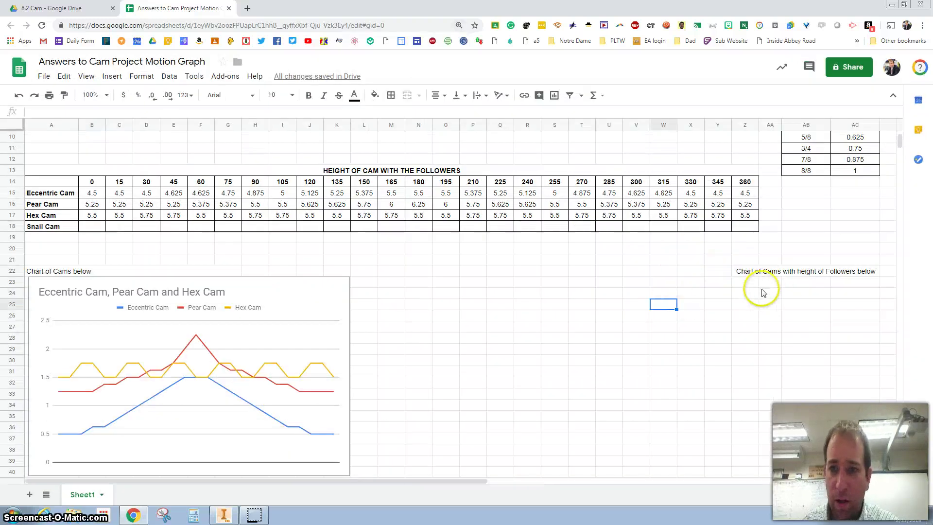
pyautogui.moveTo(743, 226); pyautogui.dragTo(103, 199)
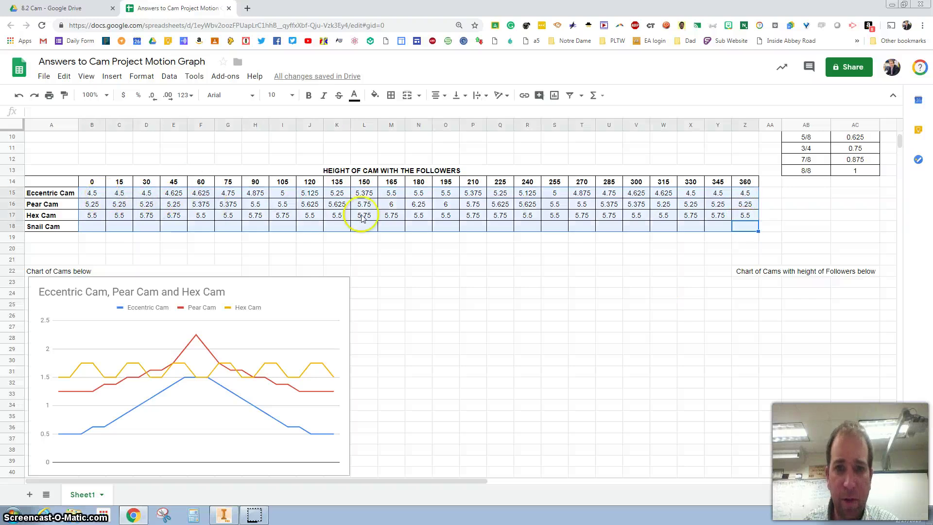
pyautogui.click(554, 94)
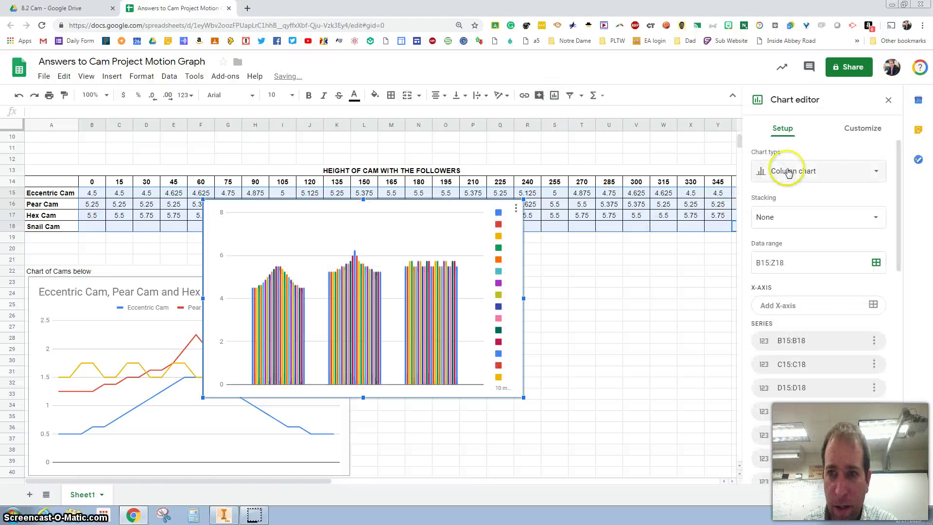
pyautogui.click(867, 172)
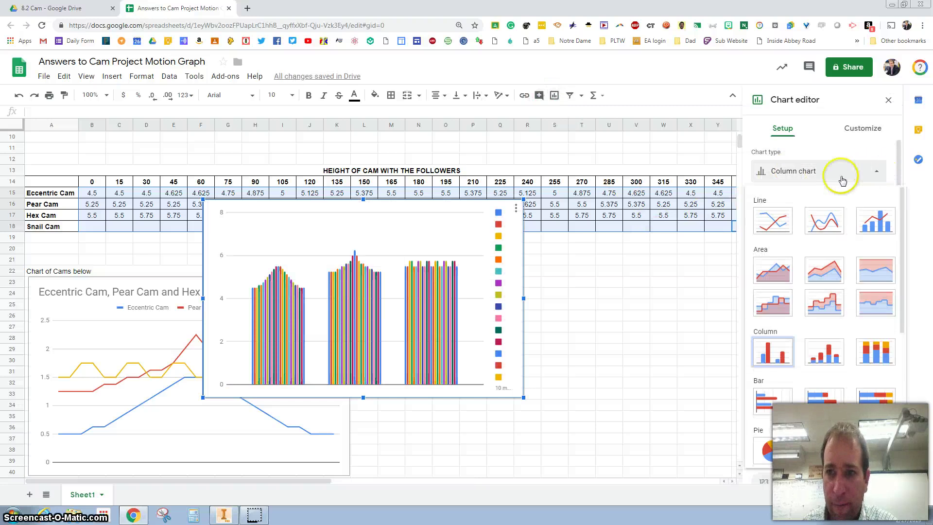
pyautogui.click(773, 219)
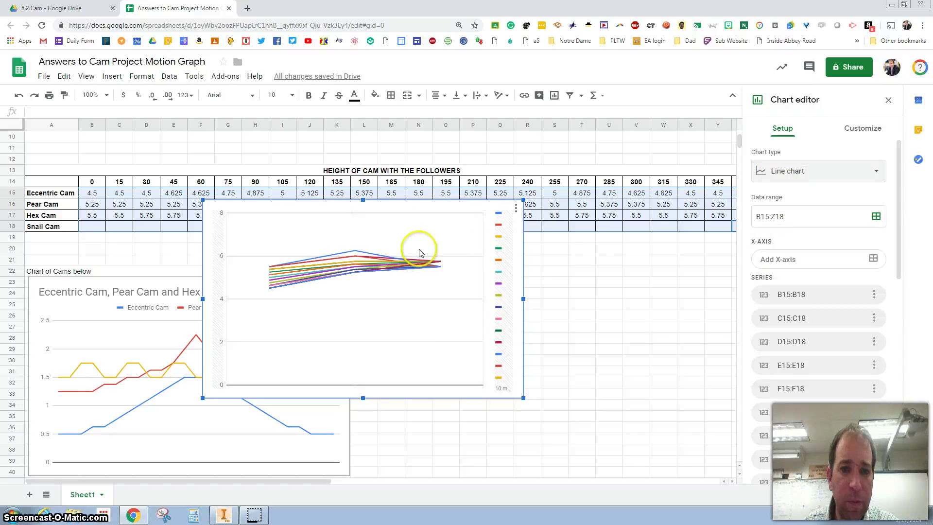
# Remove the stray chart and insert a line chart of follower heights B15:Z17
pyautogui.press('Delete')
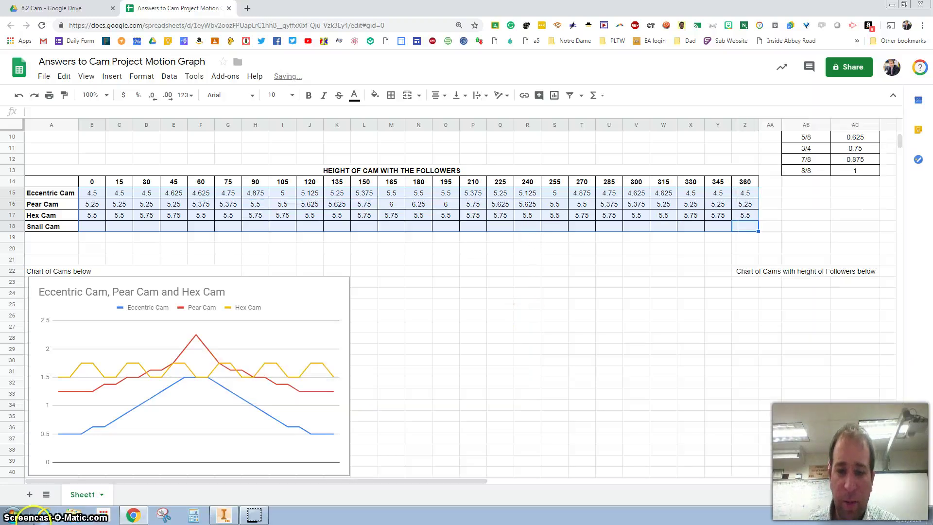
pyautogui.click(81, 227)
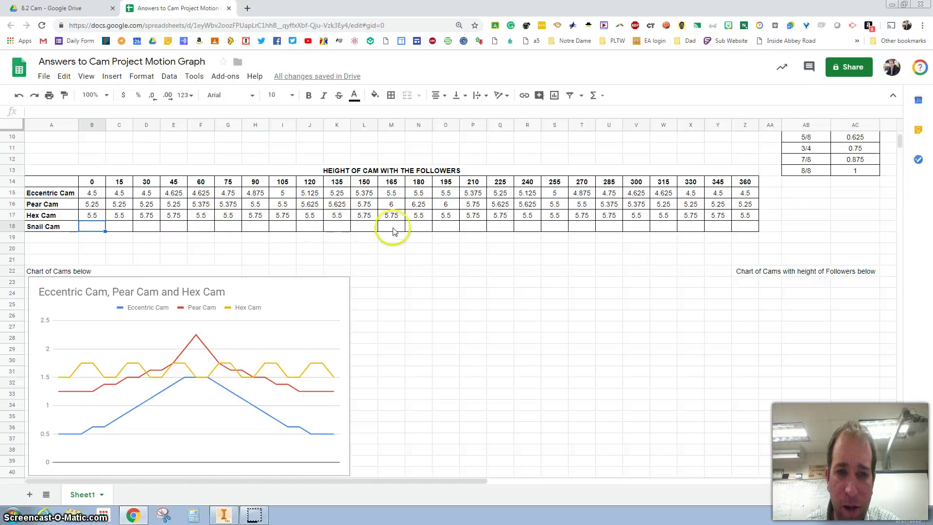
pyautogui.moveTo(743, 216); pyautogui.dragTo(95, 196)
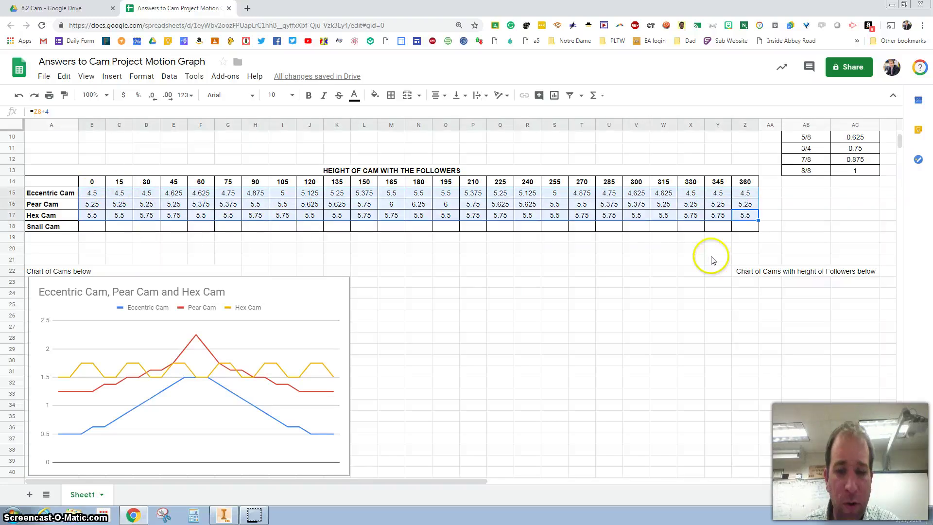
pyautogui.click(549, 96)
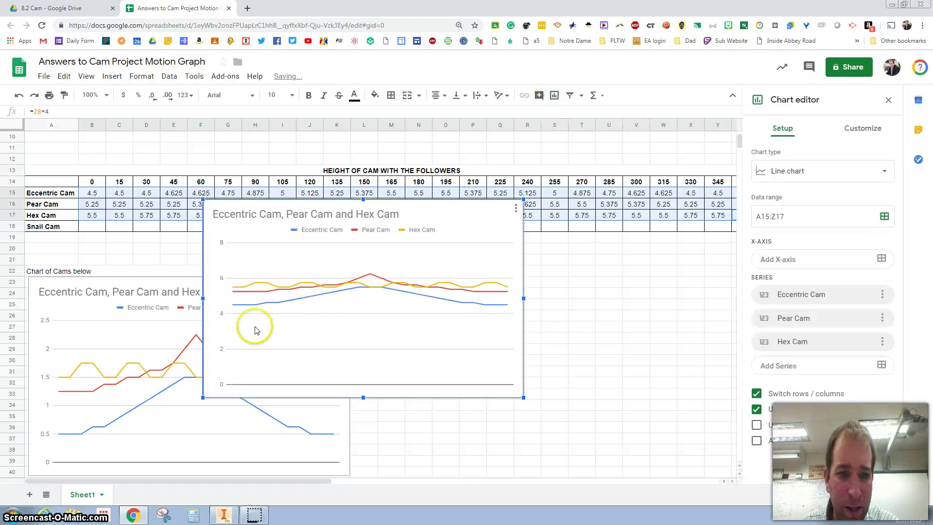
# Position the followers chart right of the first chart under its 'with height of Followers' label
pyautogui.moveTo(444, 215); pyautogui.dragTo(687, 285)
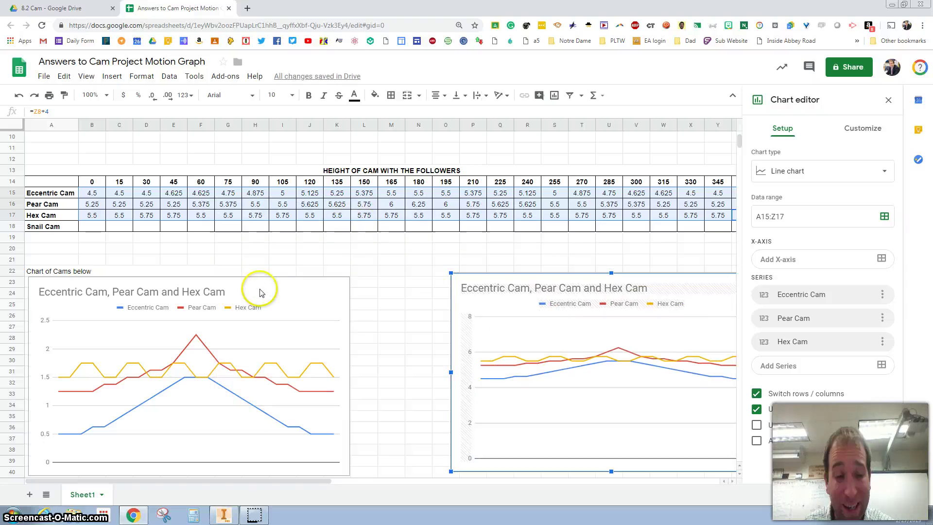
pyautogui.scroll(3, 180, 272)
pyautogui.click(84, 227)
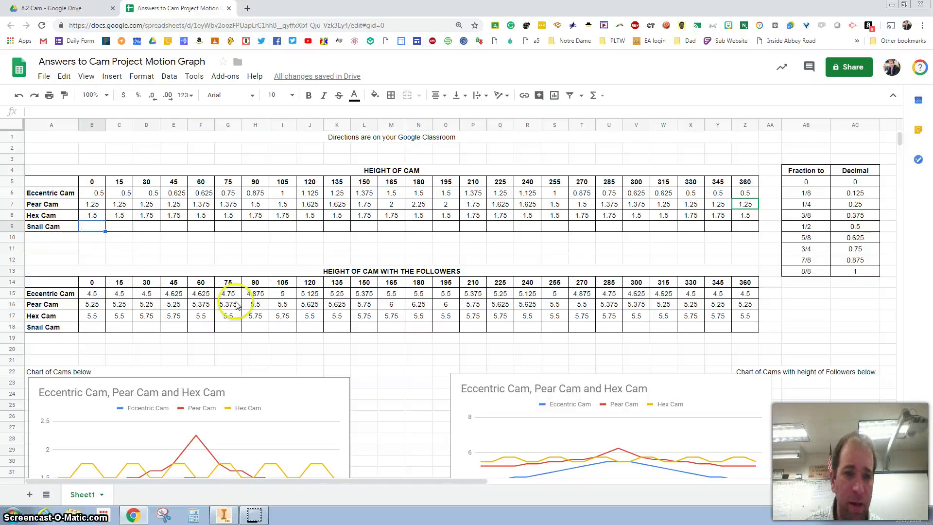
pyautogui.scroll(-5, 513, 409)
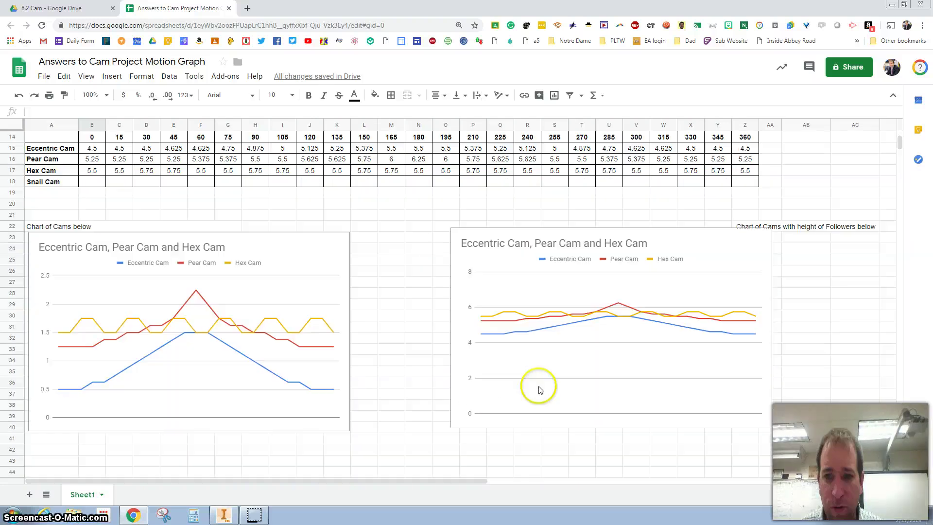
pyautogui.scroll(3, 663, 330)
pyautogui.moveTo(663, 329); pyautogui.dragTo(730, 327)
pyautogui.scroll(3, 617, 318)
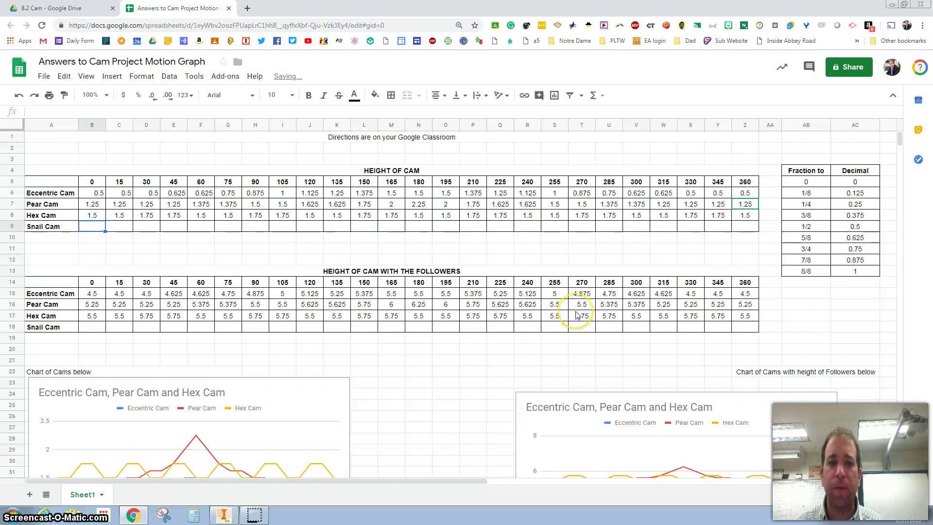